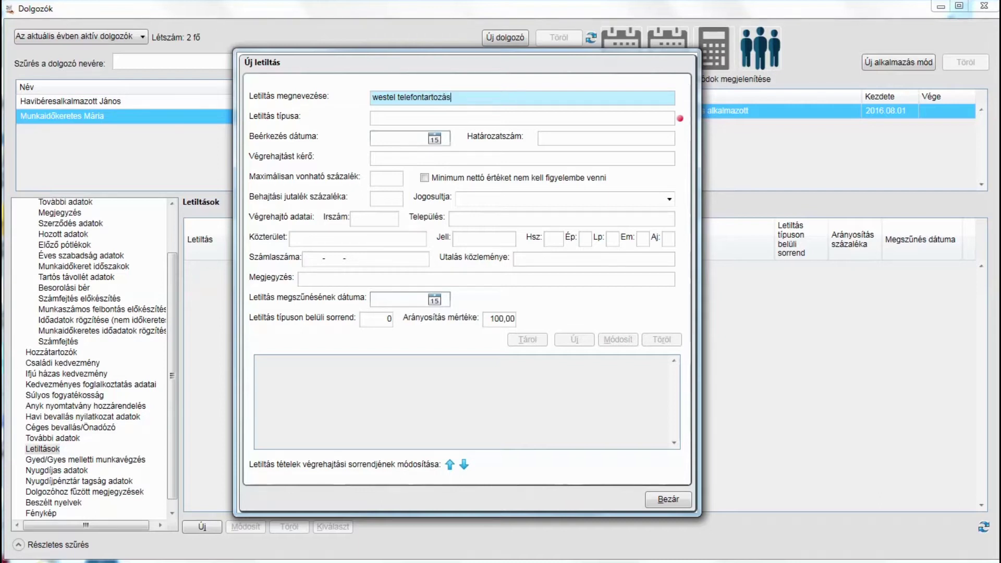
Open the garnishment type list for the new 'westel telefontartozás' deduction
click(442, 117)
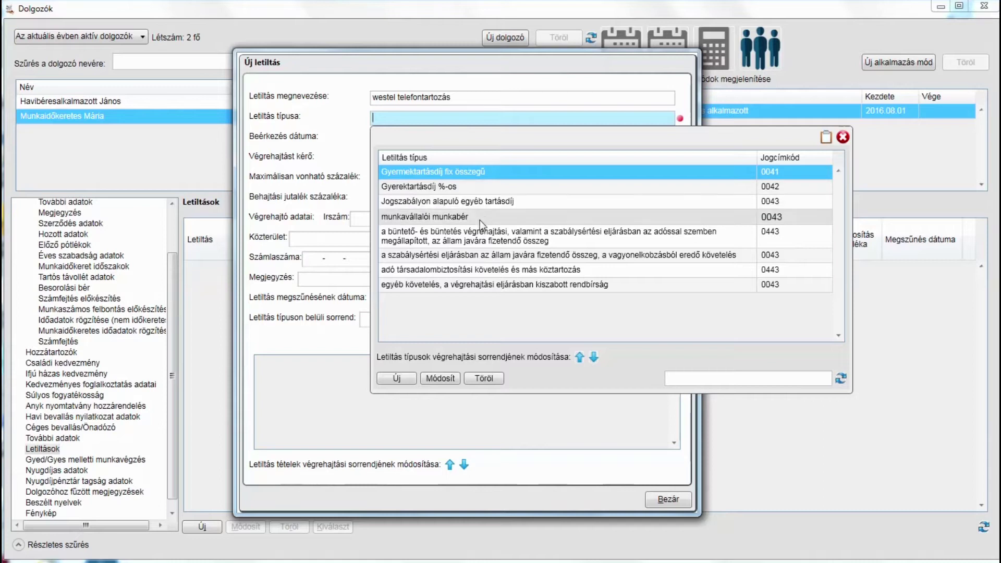
Highlight the 'egyéb követelés' (other claims and enforcement fines) type in the list
click(474, 286)
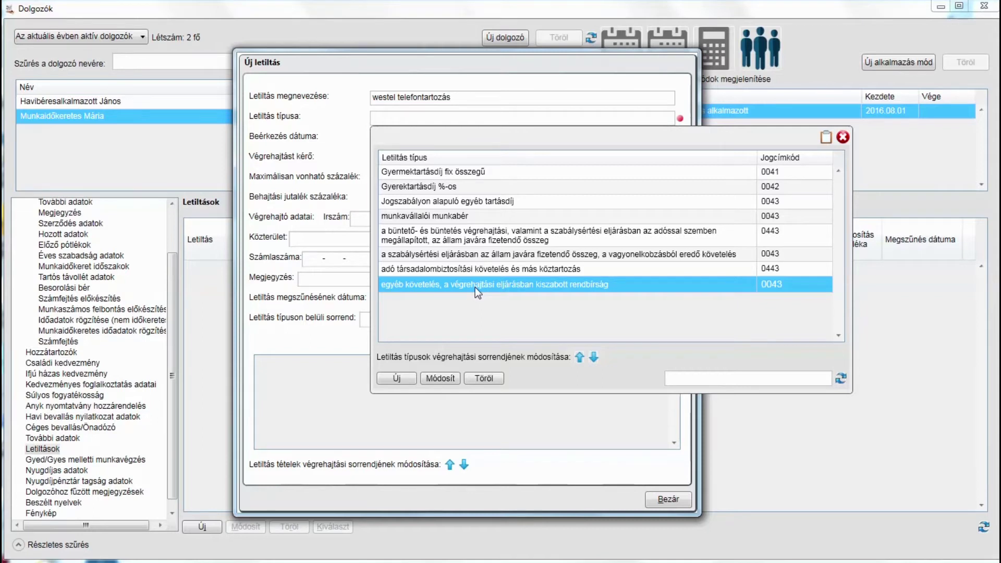
Set the type, receipt date 2017.06.11, decree 600.V5566/2017/61 and requester Westel Kft
double_click(475, 287)
text(2017.06.)
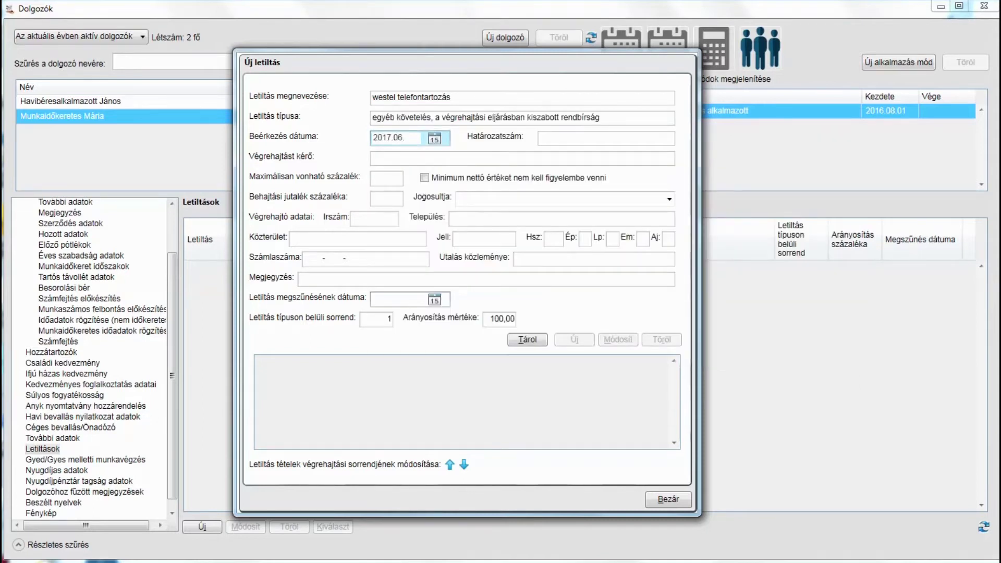
text(11)
key(Tab)
text(600.V5566/2017/61)
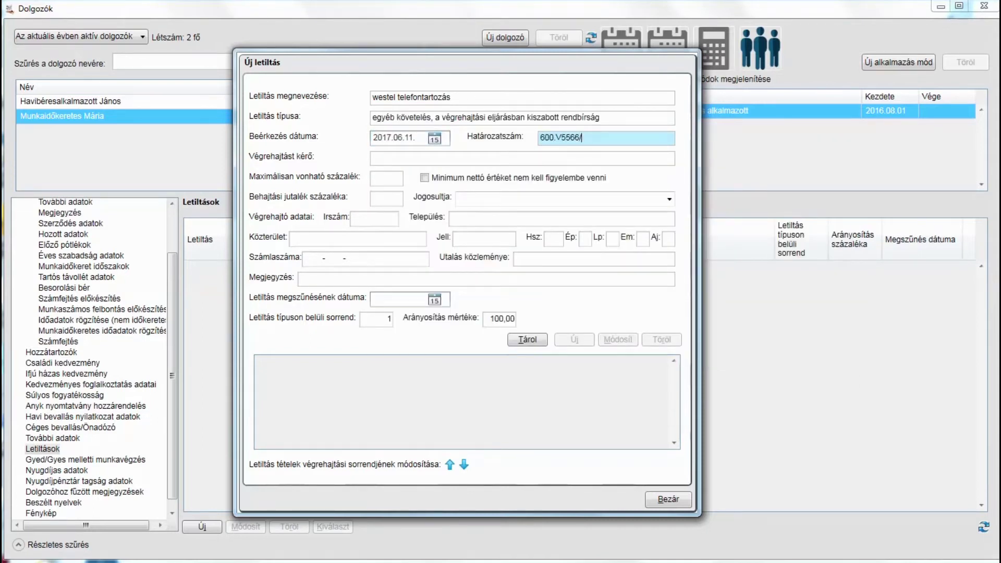
key(Tab)
text(Westel Kft)
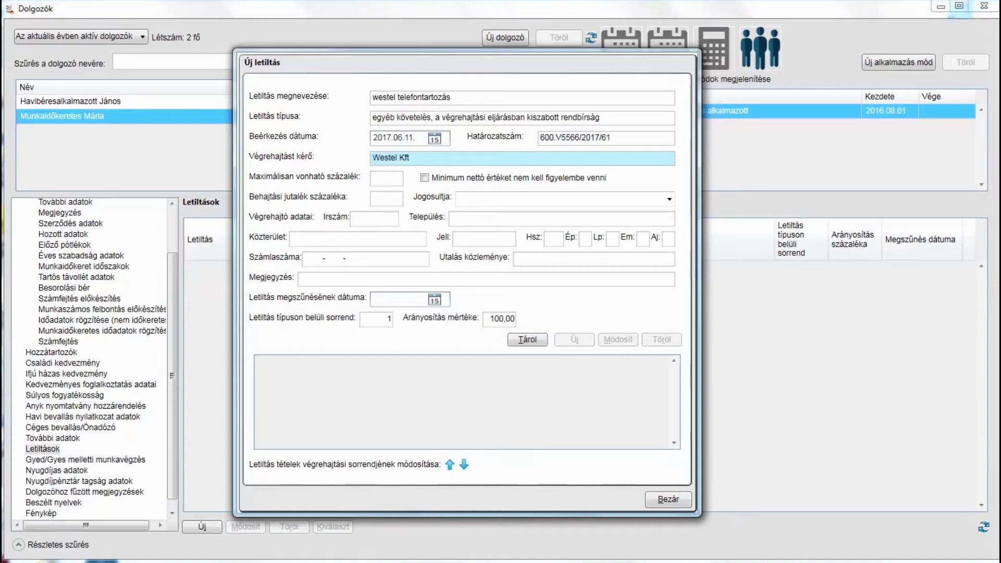
key(Tab)
Enter the bailiff's name as beneficiary along with the bailiff's postal address
key(Tab)
text(Dr. Végrehajtó )
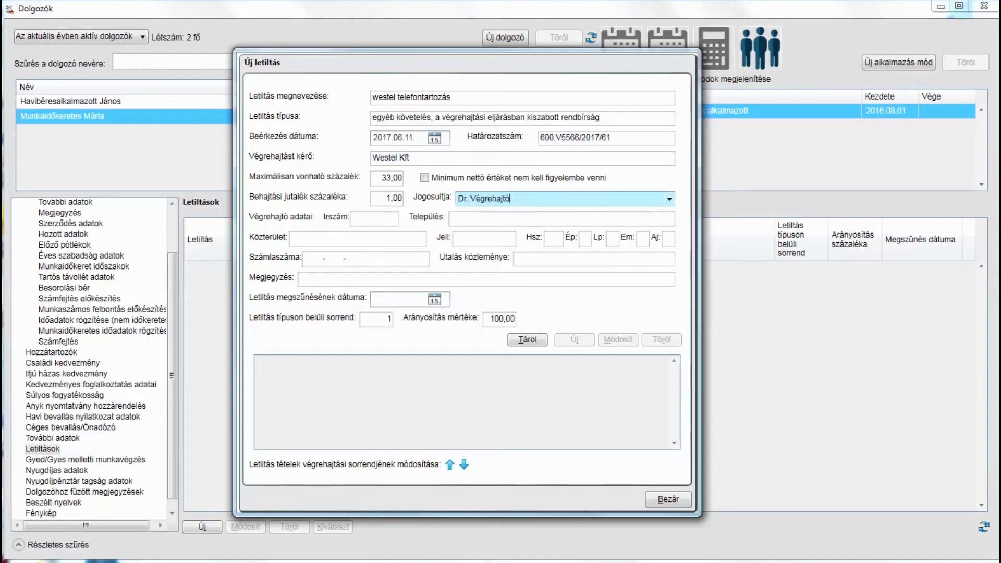
text(István)
key(Tab)
text(1111)
key(Tab)
text(Budapest)
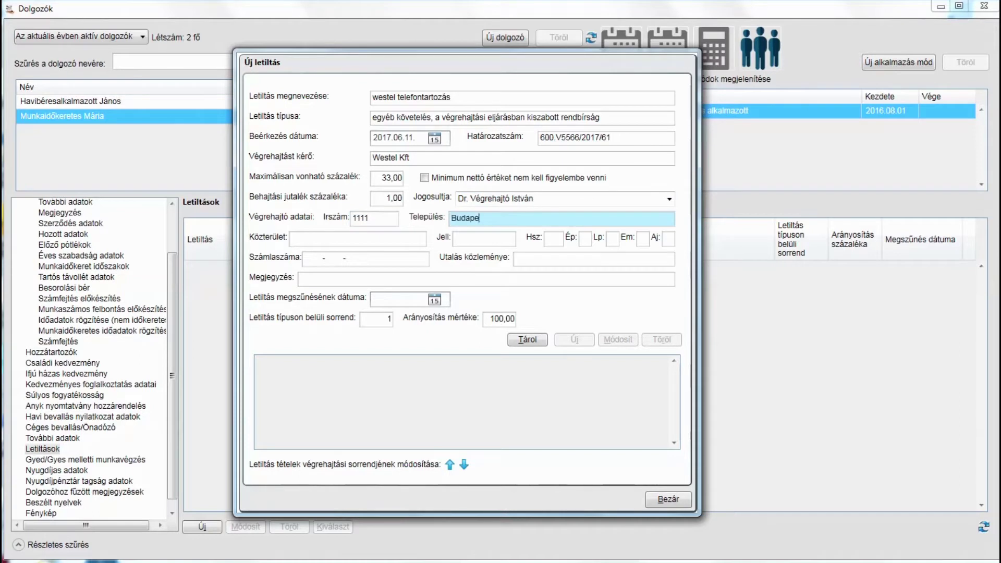
key(Tab)
key(Tab)
key(Tab)
key(Tab)
key(Tab)
key(Tab)
key(Tab)
Add the bank account number and the case-reference transfer note, then store the garnishment
key(Tab)
text(11111111-222222)
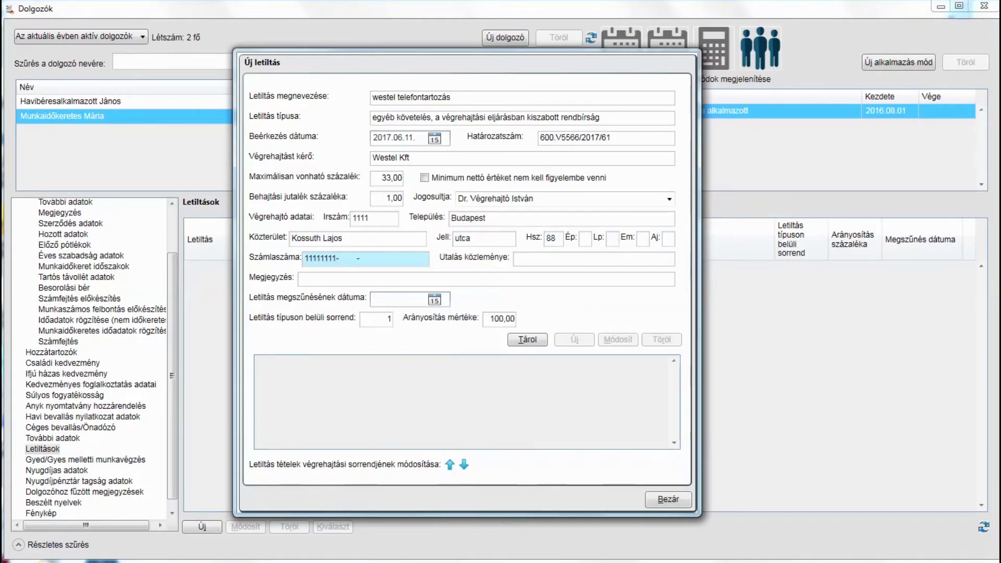
text(22)
key(Tab)
text(Munkaidőkeretes Mária 600.V.5566/2017*/1)
key(Tab)
key(Tab)
key(Tab)
click(536, 338)
click(577, 320)
Close the garnishment form, then open and close its still-empty details record
click(668, 499)
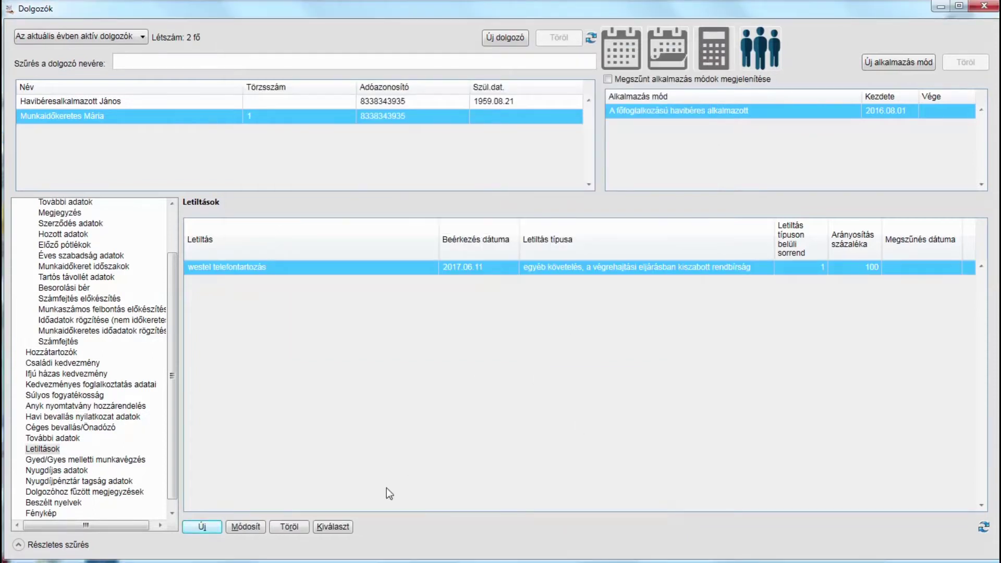
click(324, 528)
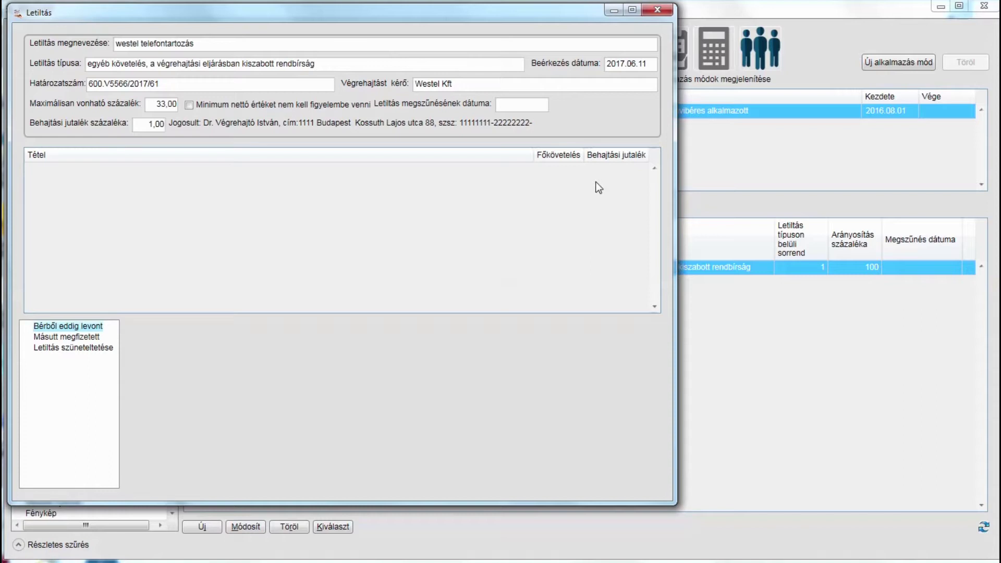
click(659, 11)
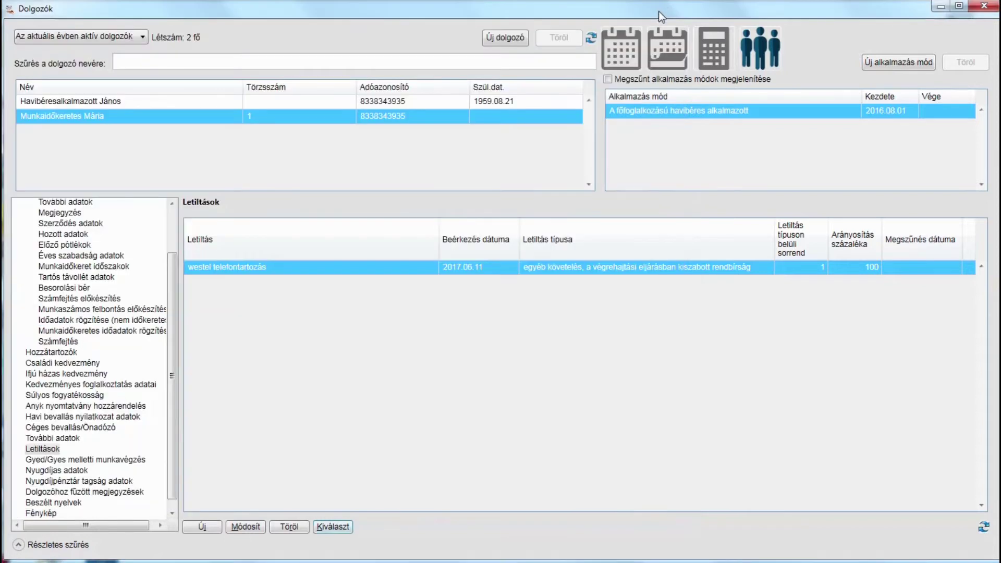
Add a 'munkadíj' item of 2475 payable to the bailiff by transfer, with the case-reference note
click(245, 527)
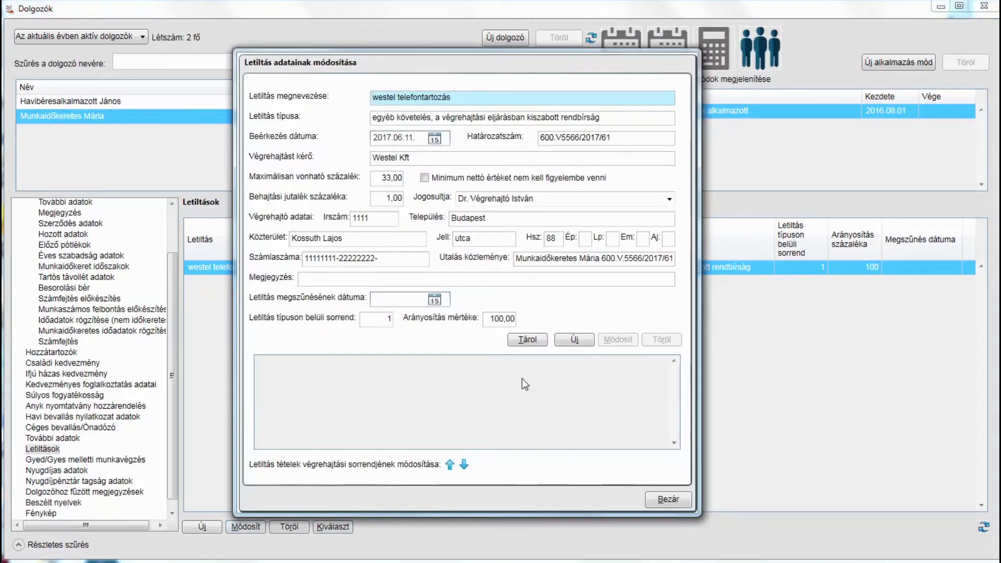
click(575, 340)
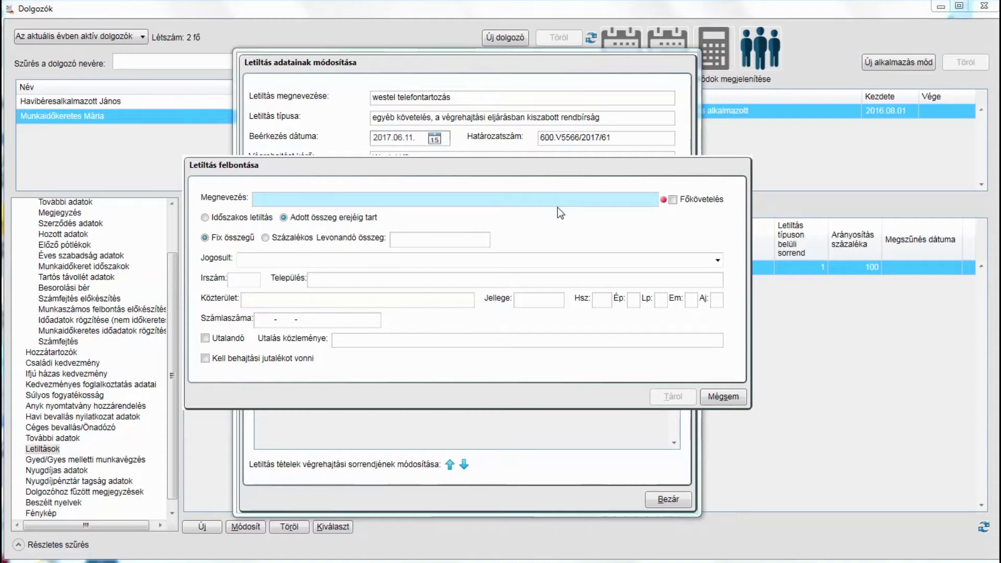
text(munkadíj)
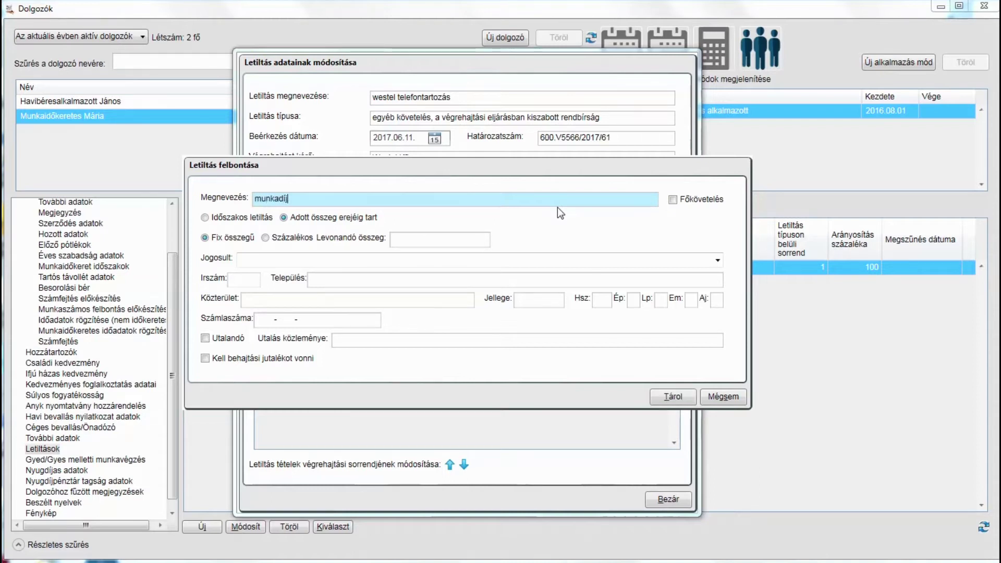
key(Tab)
key(Tab)
key(Tab)
key(Tab)
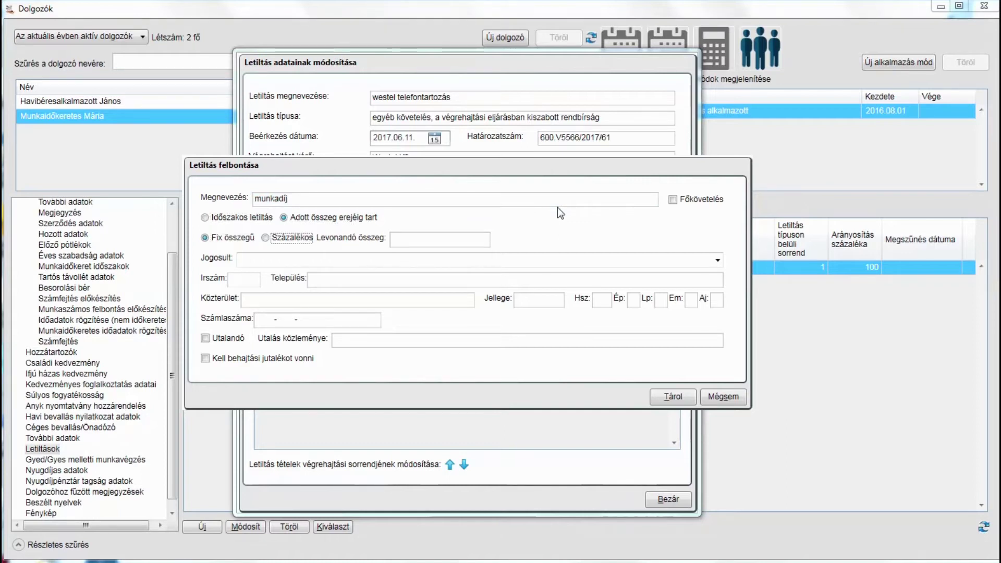
key(Tab)
text(2475)
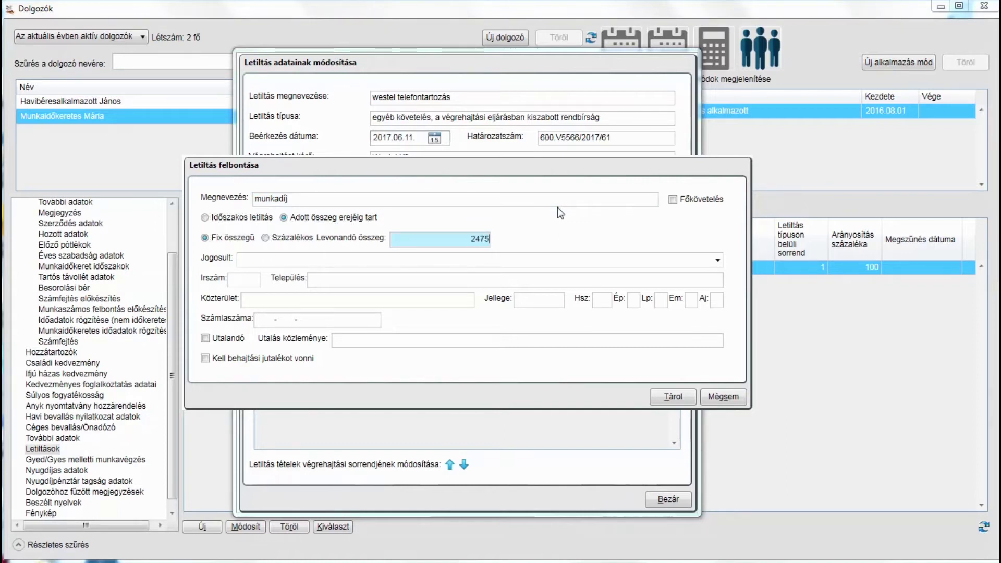
key(Tab)
key(Down)
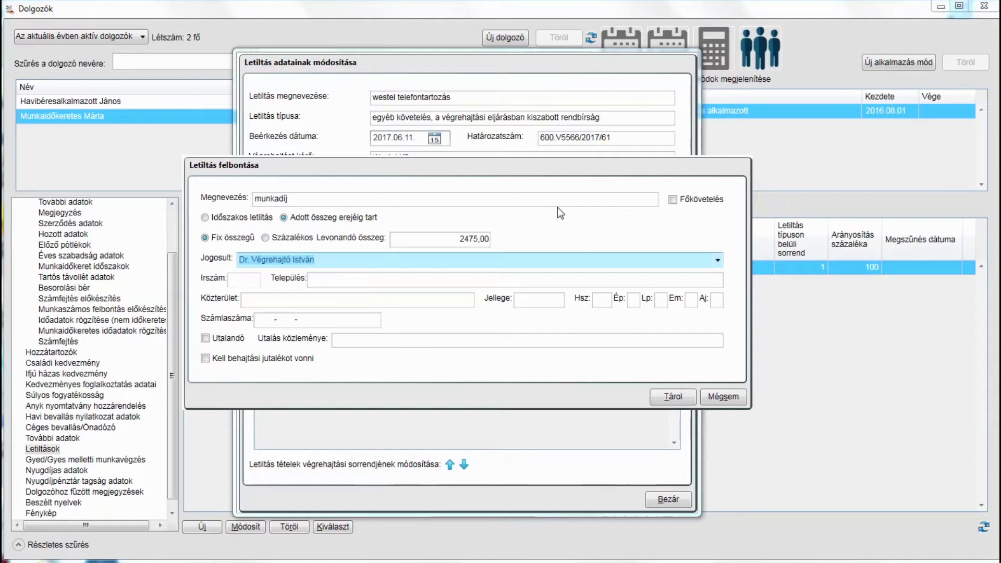
key(Tab)
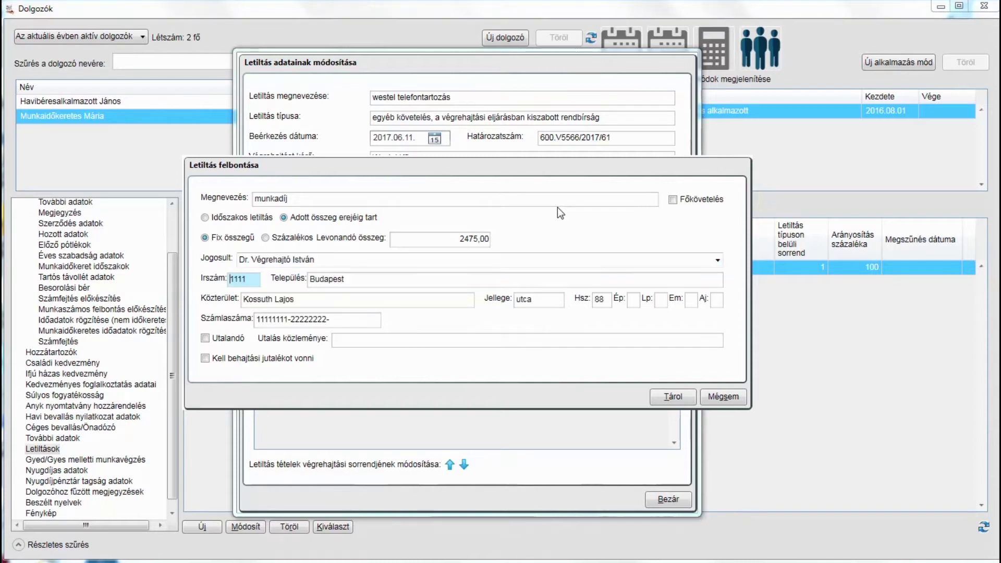
key(Tab)
key(Tab)
key(Tab)
key(Tab)
key(Tab)
key(Tab)
key(Tab)
key(Tab)
key(Tab)
key(Tab)
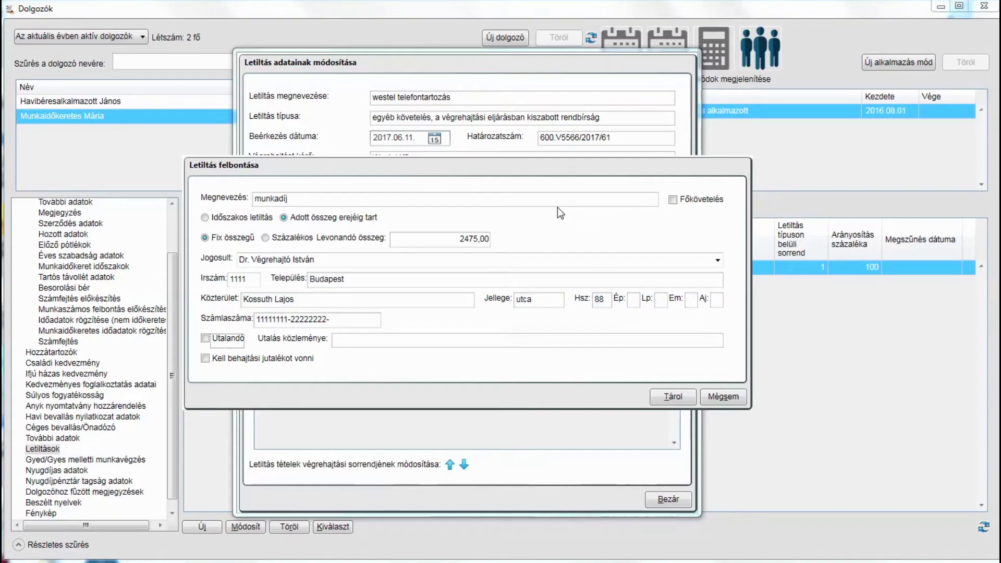
key(space)
text(600.)
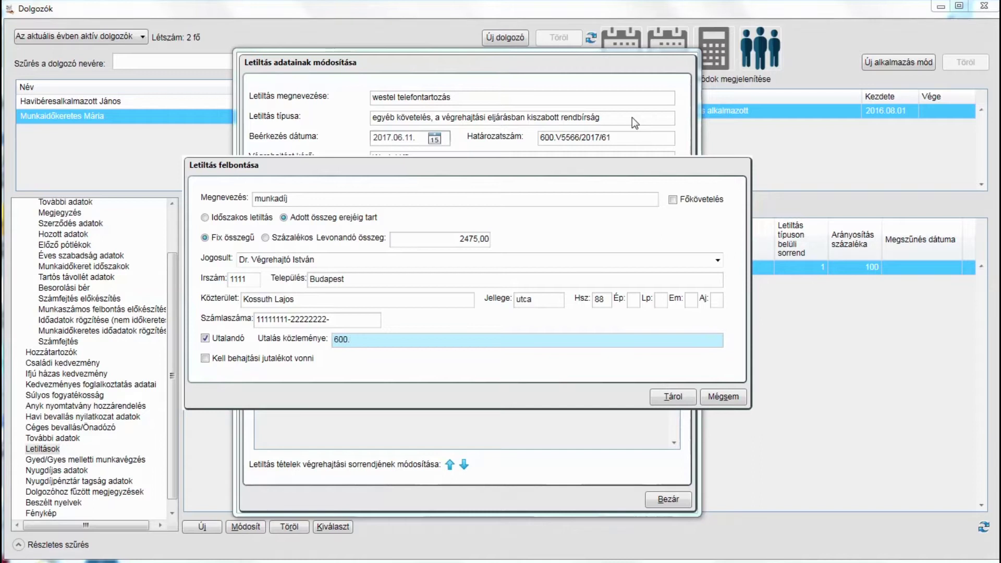
text(V.5566/201)
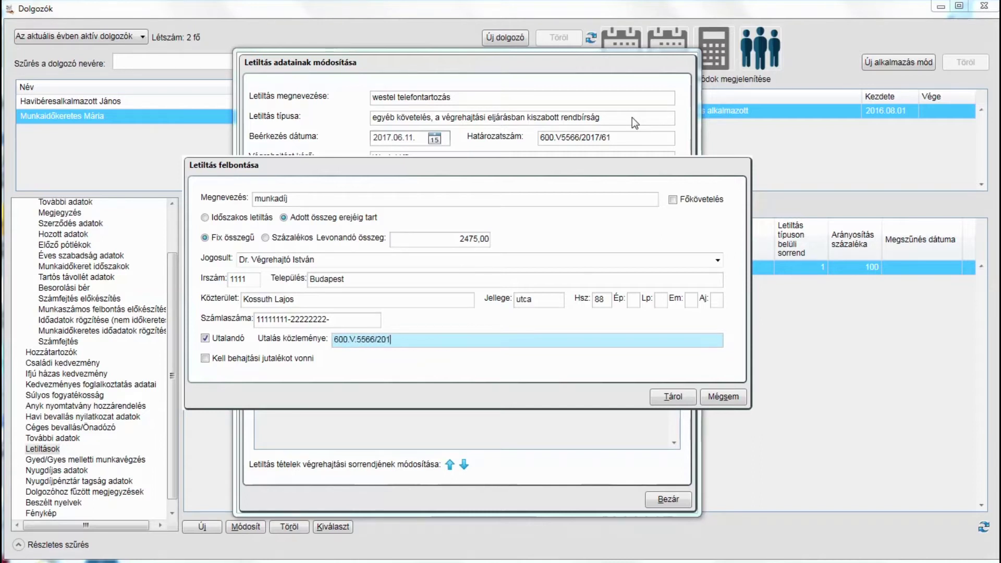
text(7/61 Munkaidőkeretes Mária)
key(alt+t)
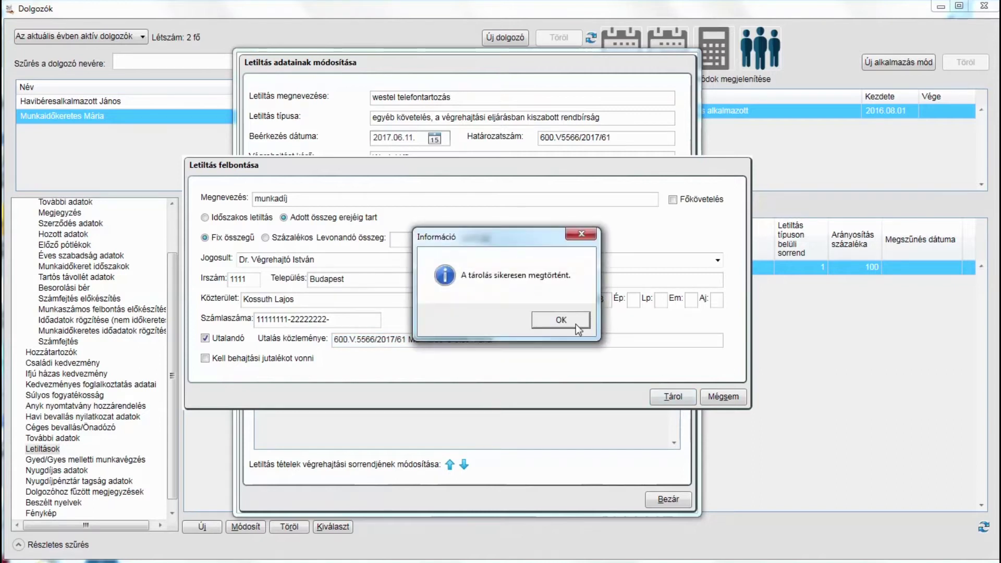
Add the 'általános költségátalány' 10165,00 item and the enforcement-costs item, both marked for transfer
click(575, 324)
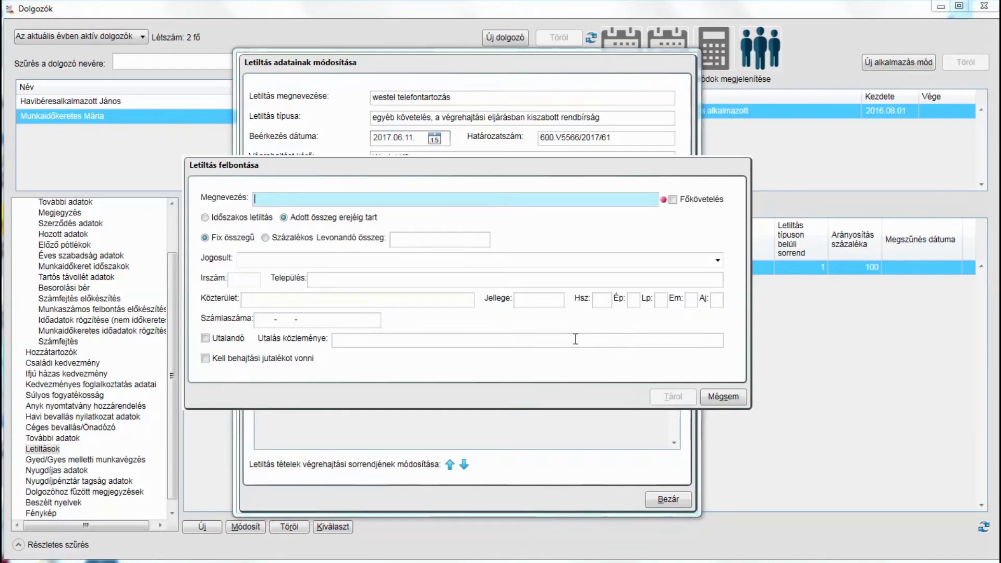
text(általános költségátalány10165,001111Kossuth Lajosutca1111111133333333)
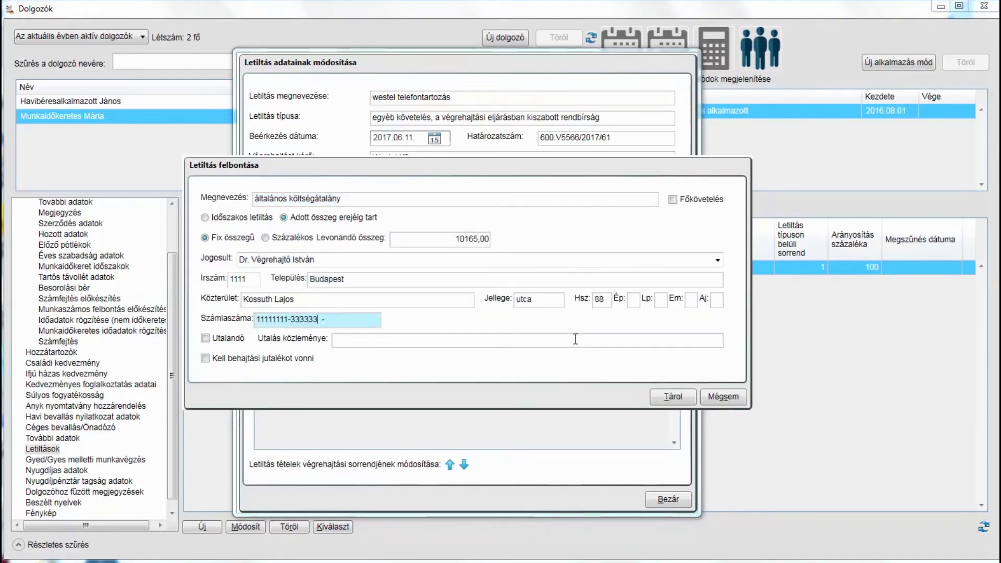
key(Tab)
key(space)
key(Tab)
text(600.V.5566/2017/61 Munkaidőkeretes)
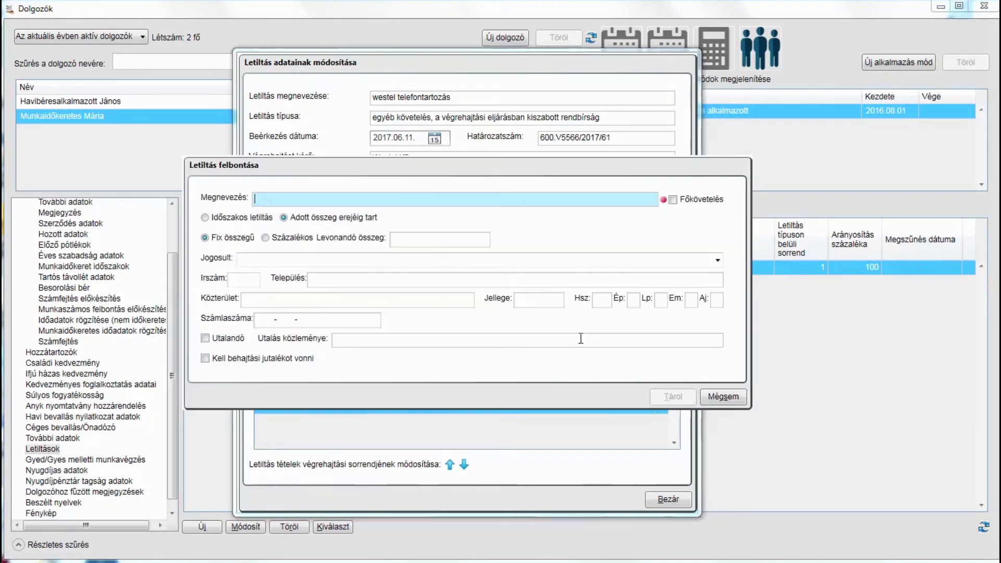
text(végrehajtás elrendelésével, és foganatosításával felmerült költségek (illetményekkel együ)
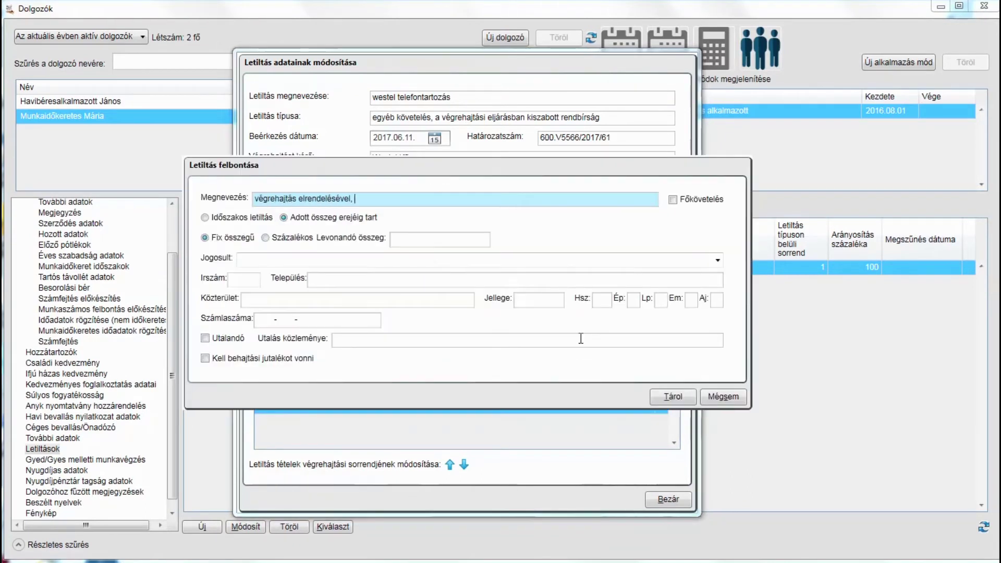
text(tt)5000Westel Kft1010BudapestMező)
key(Tab)
key(space)
Add Készköltség 5000, Ügyvédi munkadíj and principal-interest items payable to Westel Kft
key(Tab)
text(600.V.5566/2017/61 Munkaidőkeretes)
key(Return)
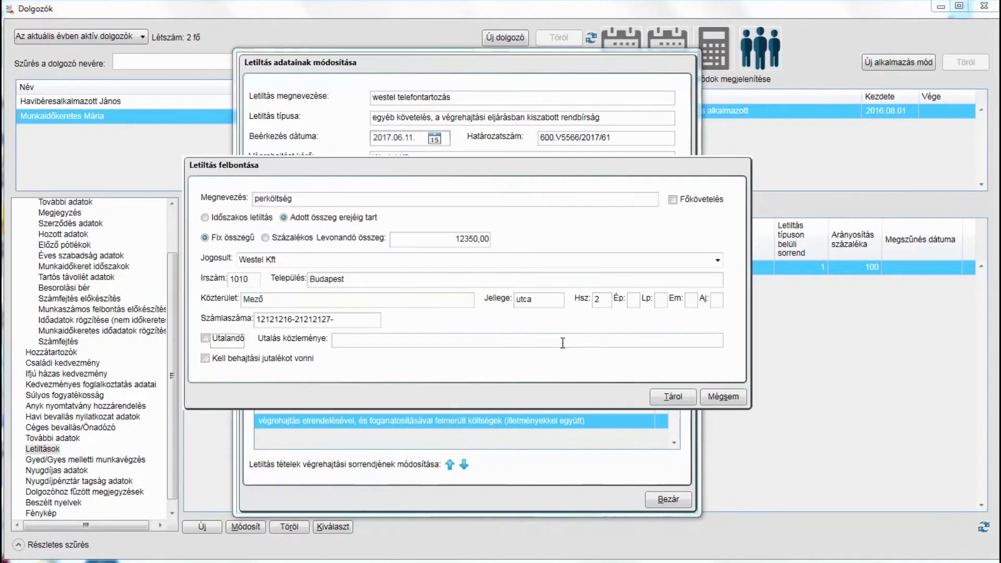
key(Return)
text(Készköltség, előleg (jutalékot nem kell rá elszámolni))
key(Tab)
text(5000)
key(Tab)
text(Westel Kft)
key(Return)
key(Return)
text(Ügyvédi munkadíjWestel Kft)
key(Return)
click(575, 339)
text(főkövetelés 2017.06.12-ig kamatai összesenWestel Kft)
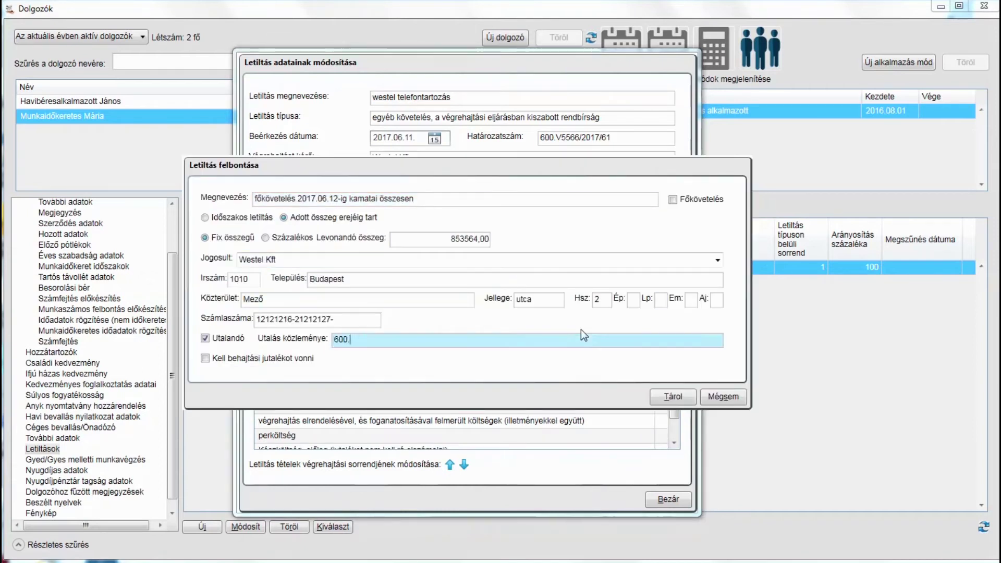
key(Return)
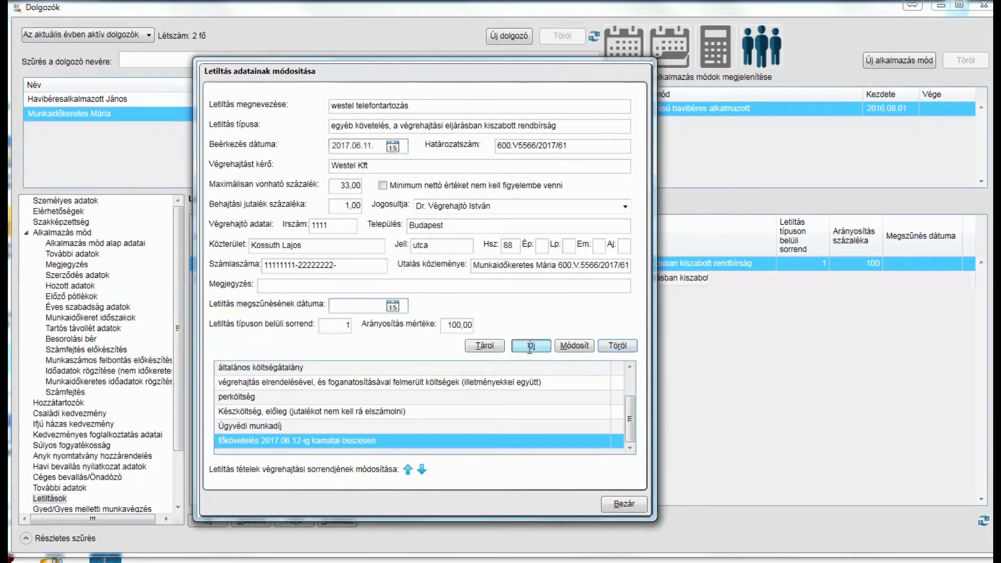
Create the 'főkövetelés' principal-claim item of 200000 to Westel Kft, marked for transfer with the case note
click(530, 346)
text(főkövetelés)
click(629, 207)
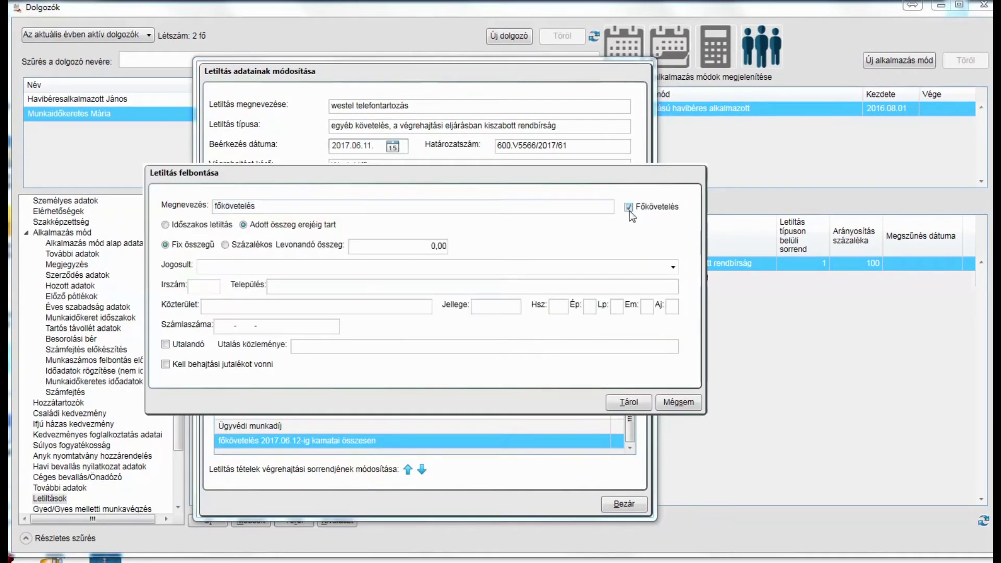
click(433, 246)
text(200000)
key(Tab)
key(Down)
key(Tab)
key(Tab)
key(Tab)
key(Tab)
key(Tab)
key(Tab)
key(Tab)
key(Tab)
key(Tab)
key(Tab)
key(Tab)
key(space)
key(Tab)
text(600.V.)
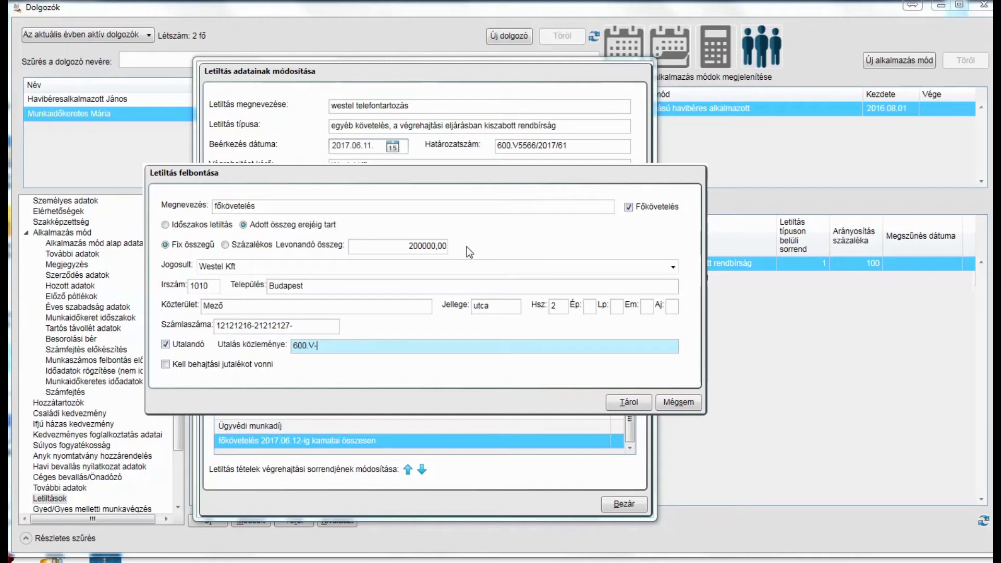
text(5566/2017/61 Munkaidőkeret)
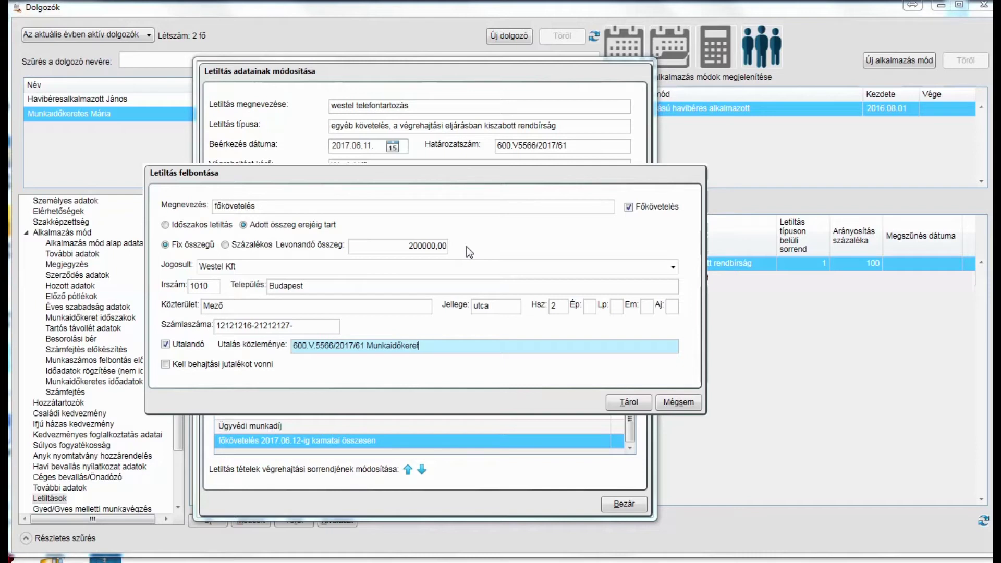
text(es Mária)
Enable the bailiff's fee deduction, store the item, then save and close the garnishment
click(166, 364)
click(631, 404)
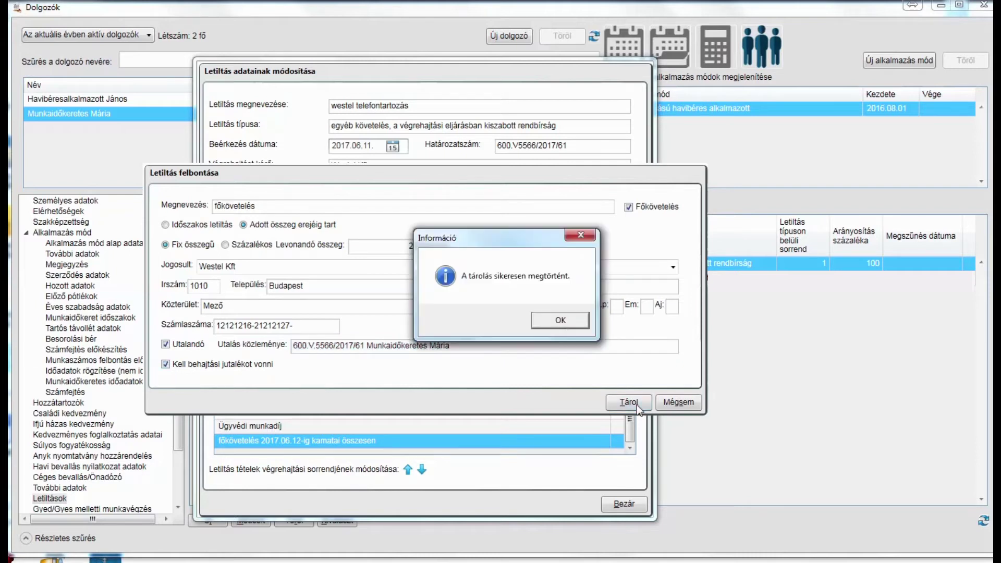
click(561, 322)
scroll(630, 437, down, 1)
scroll(632, 409, up, 4)
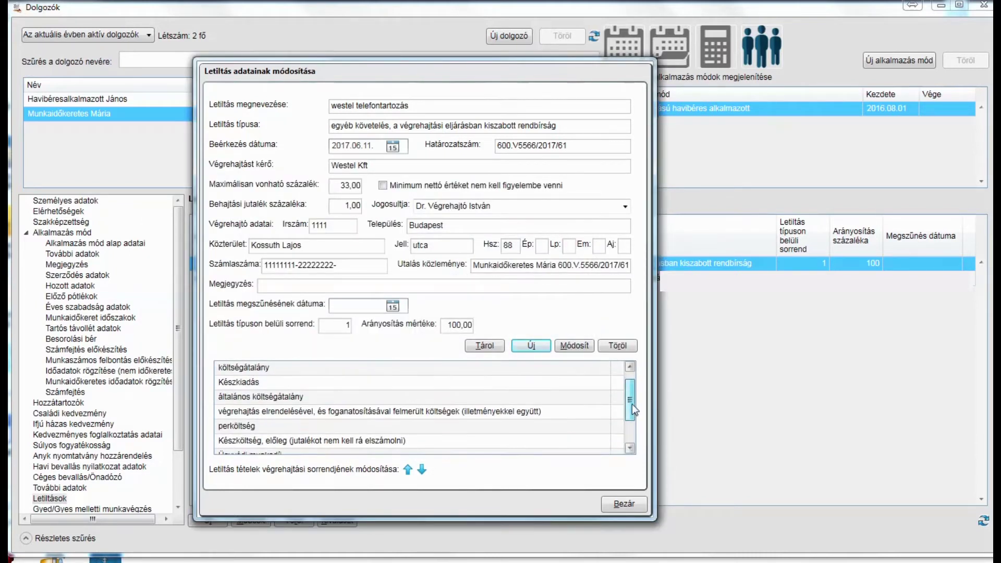
click(486, 344)
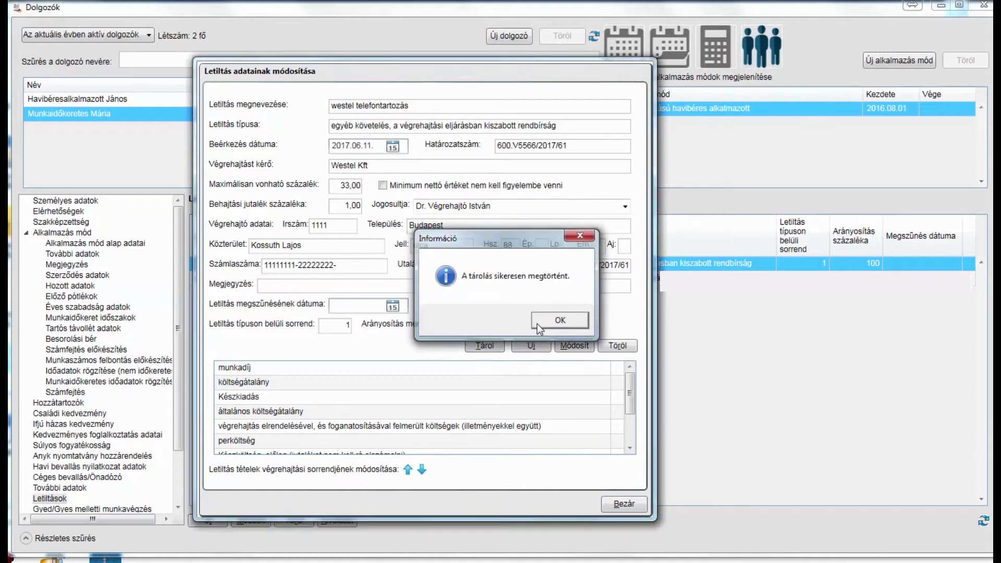
click(537, 324)
click(619, 510)
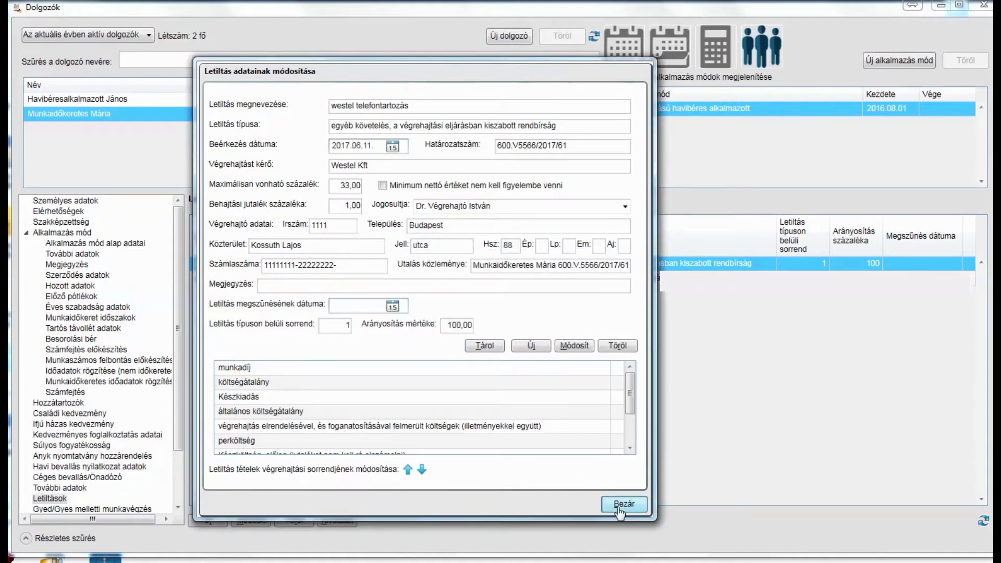
Create and calculate a payroll dated 2017.06.30, checking the 24 915 garnishment deduction
click(770, 112)
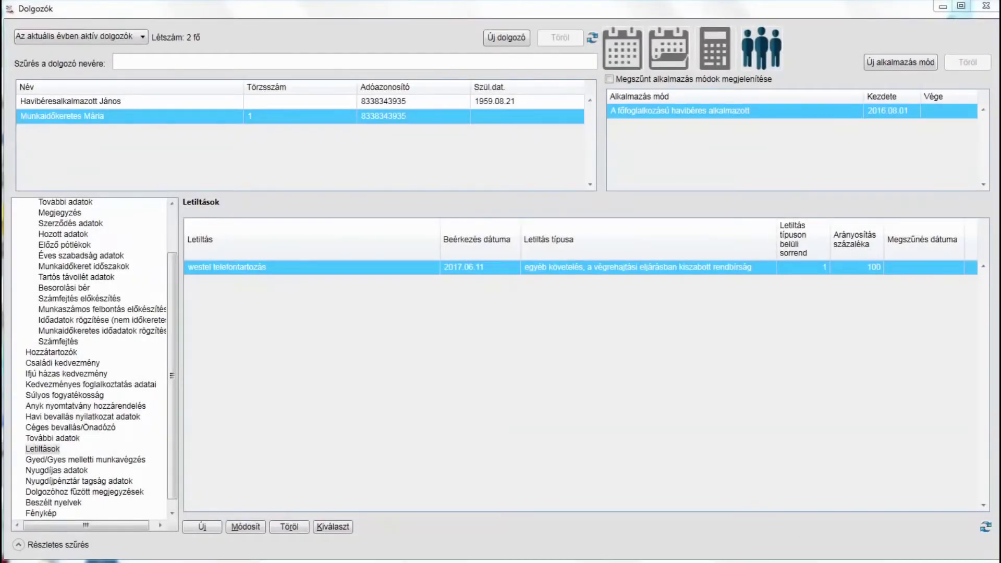
click(715, 48)
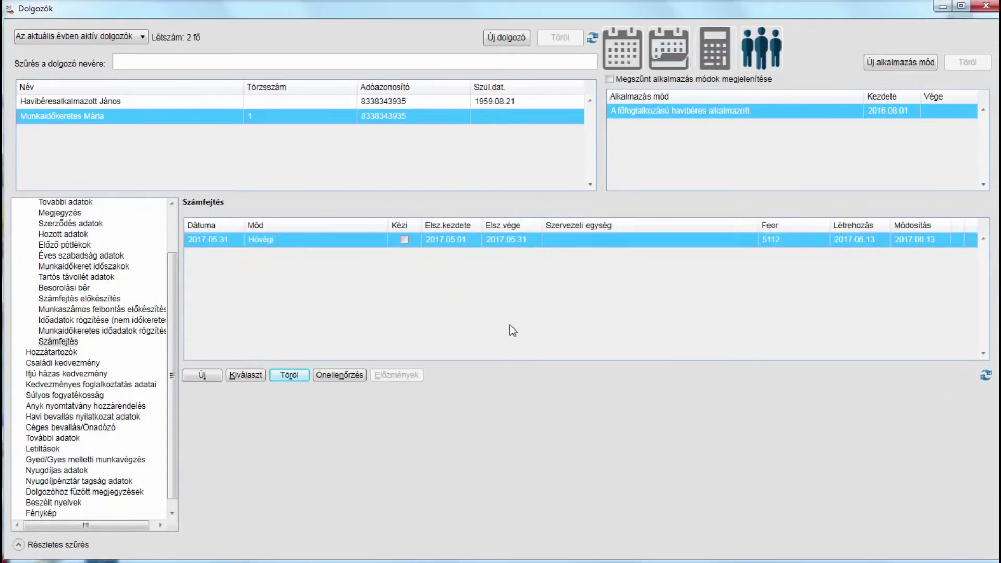
click(204, 377)
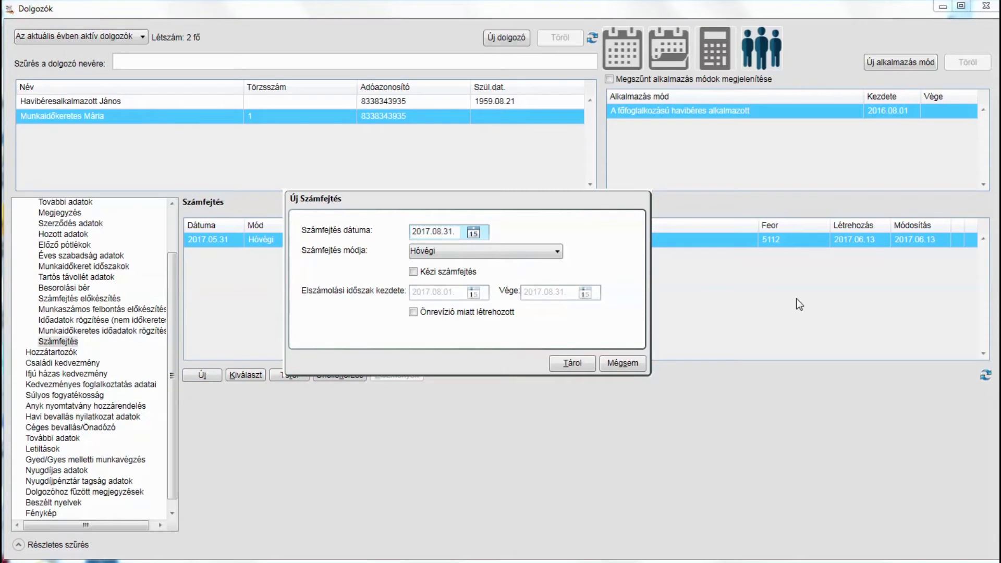
key(Delete)
text(6.30)
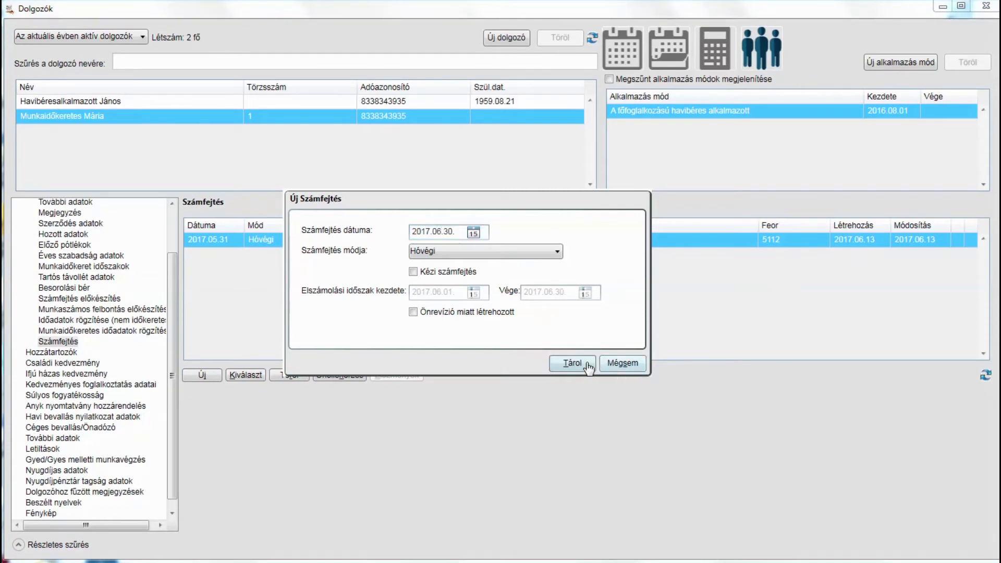
click(578, 363)
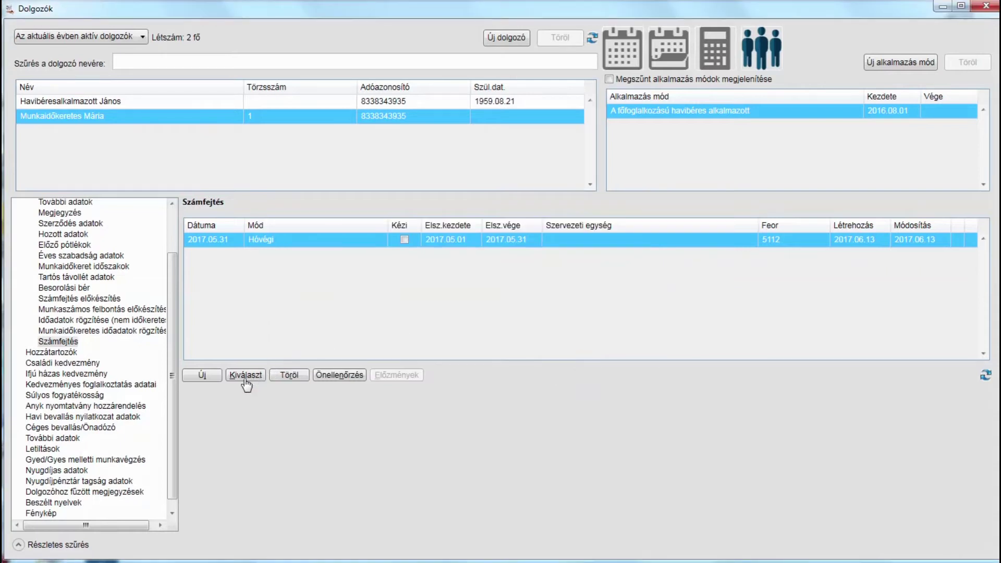
click(207, 376)
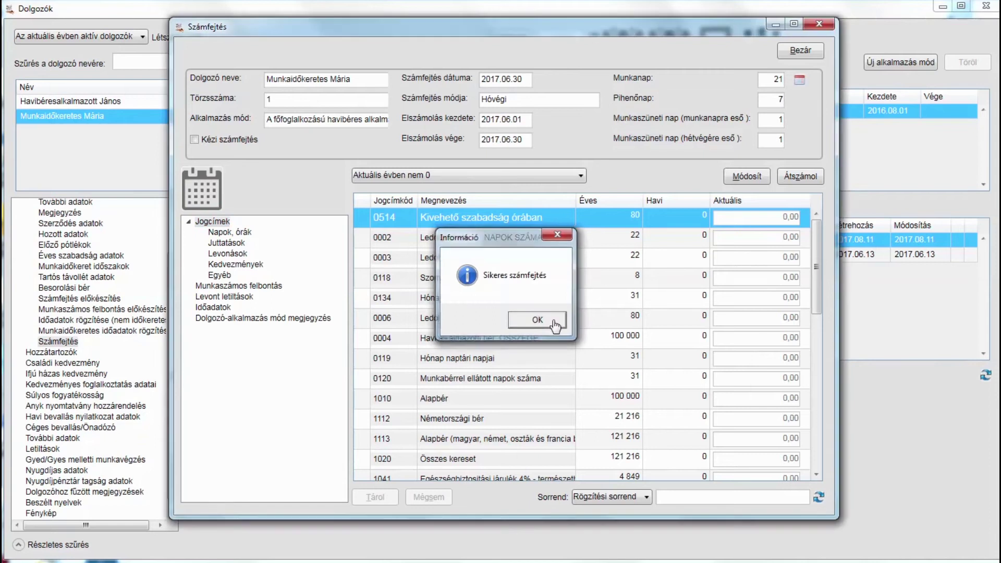
click(540, 322)
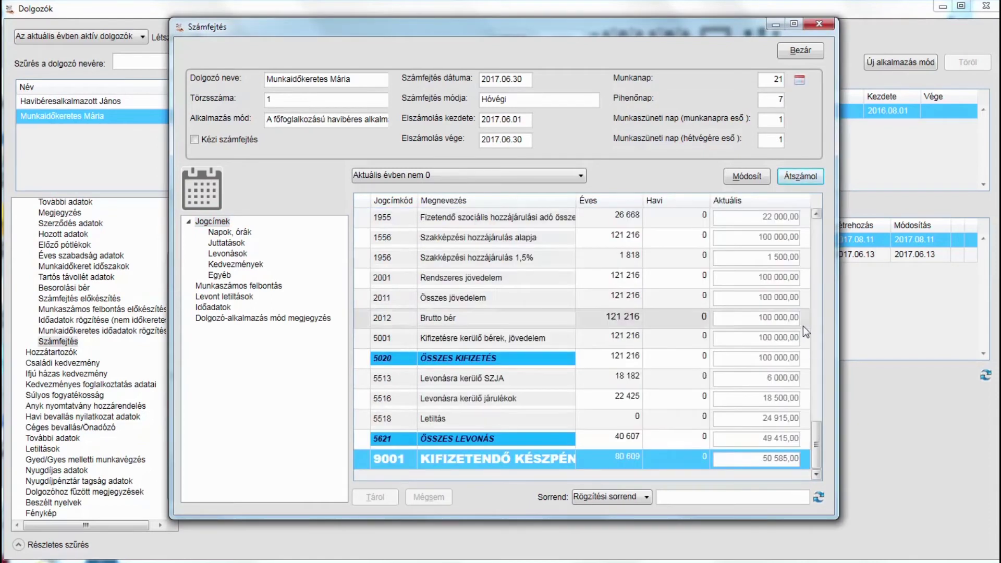
click(760, 421)
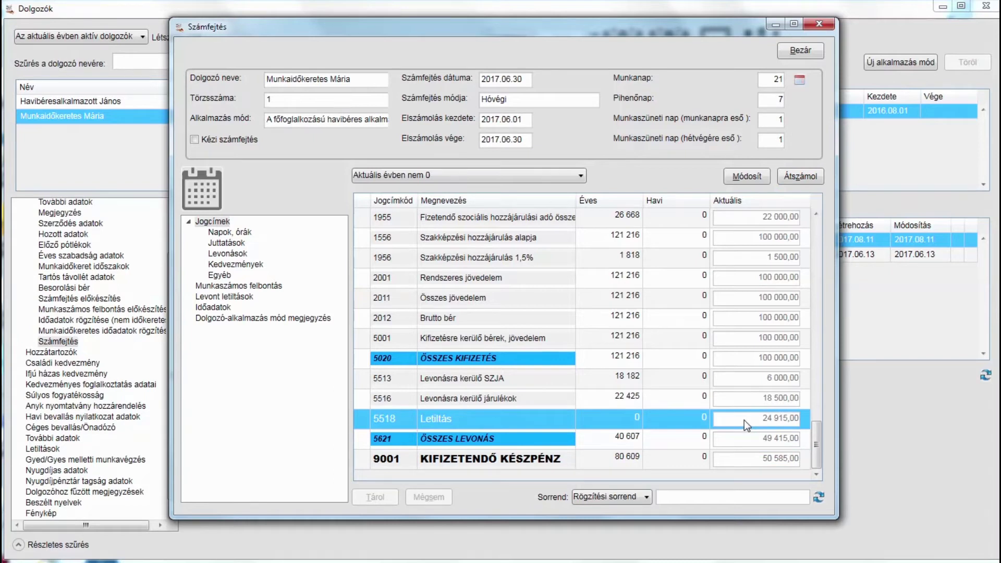
click(801, 50)
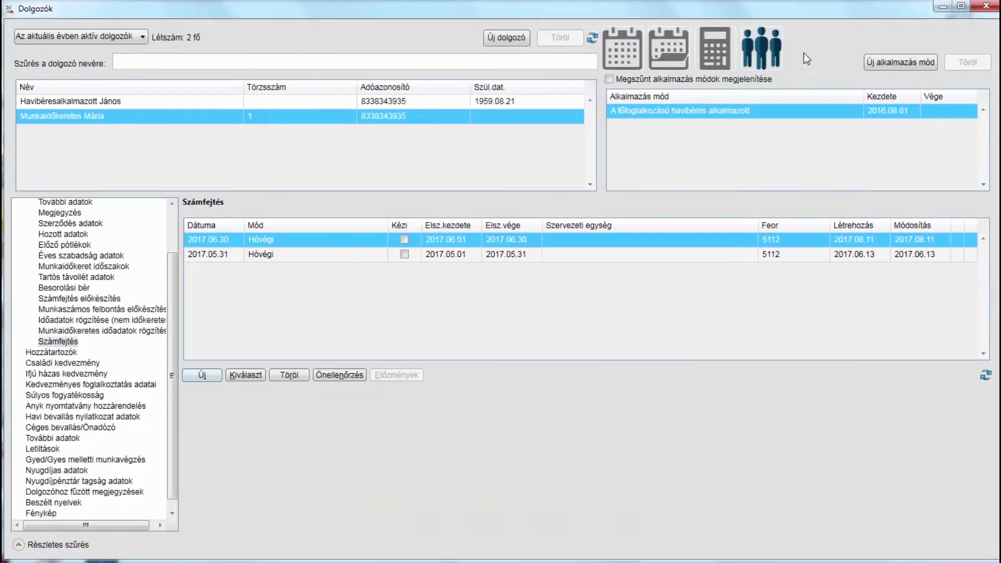
Open the garnishment details and check deductions for the költségátalány through Készköltség items
click(53, 449)
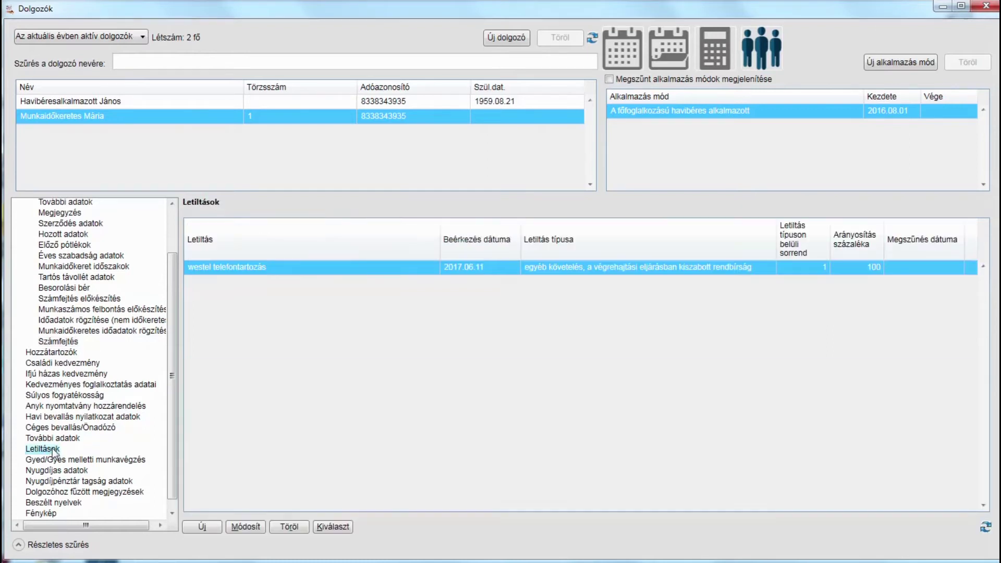
click(334, 527)
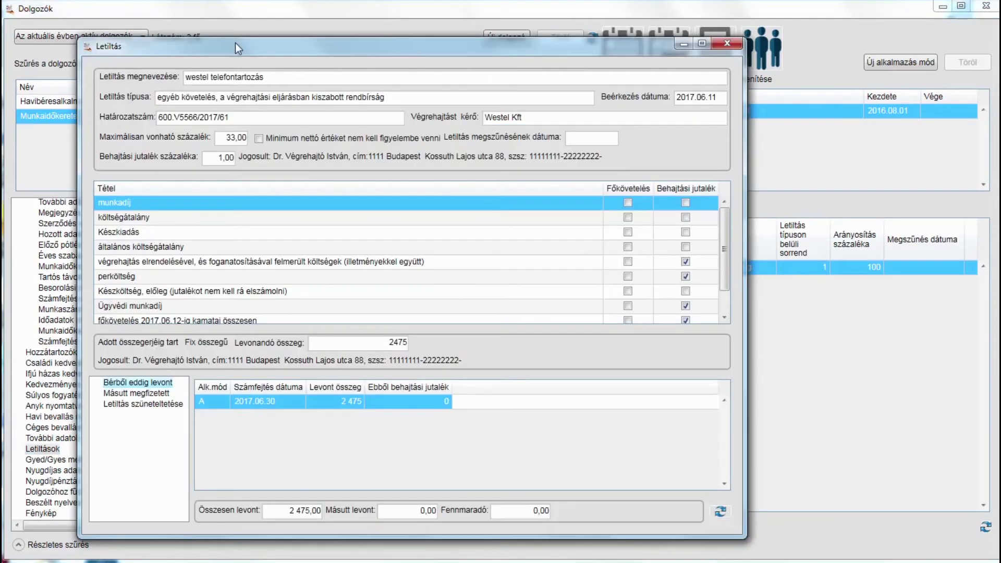
click(253, 218)
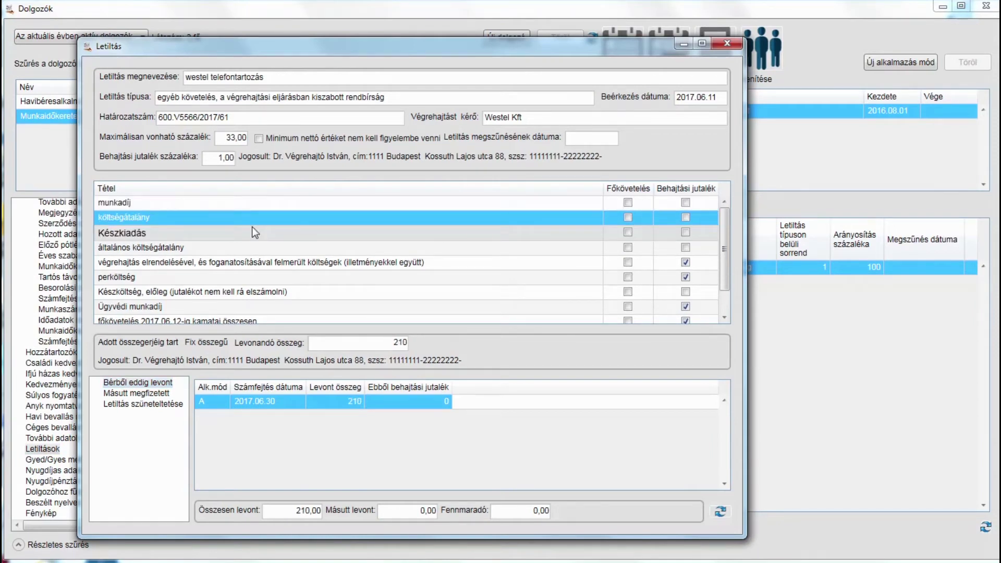
click(246, 248)
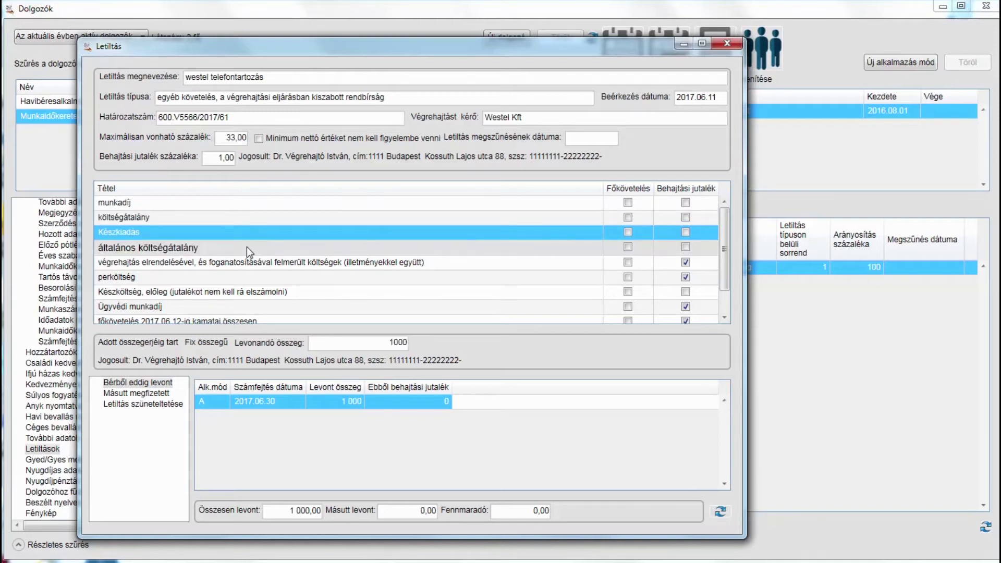
click(245, 262)
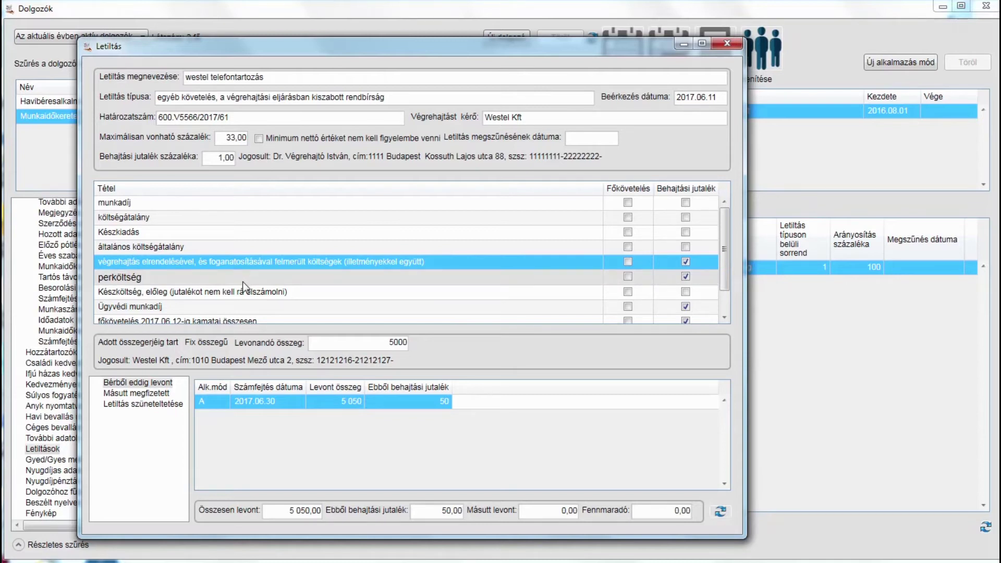
click(243, 281)
click(242, 289)
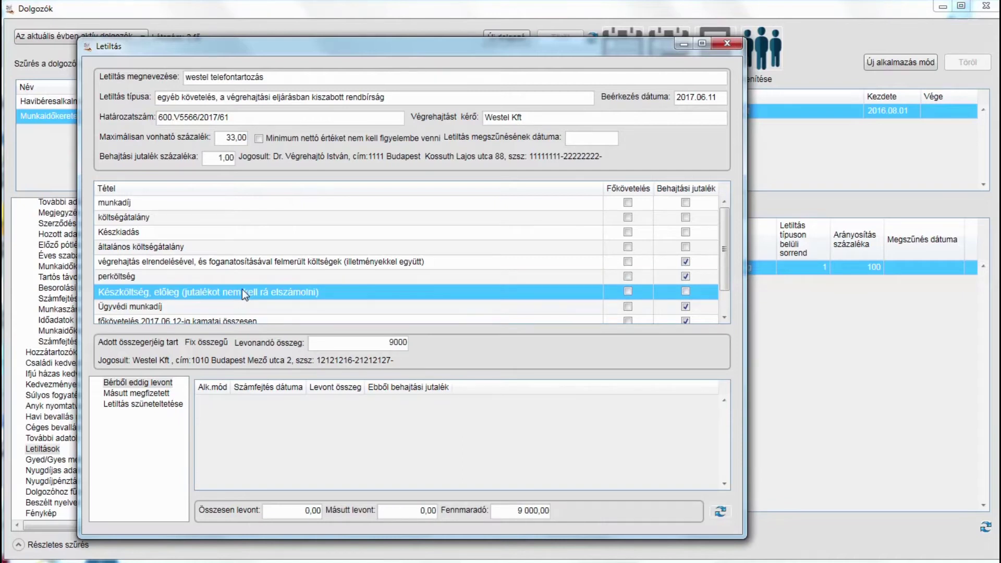
Recheck deductions for the perköltség, enforcement costs, Készkiadás and költségátalány items
click(242, 282)
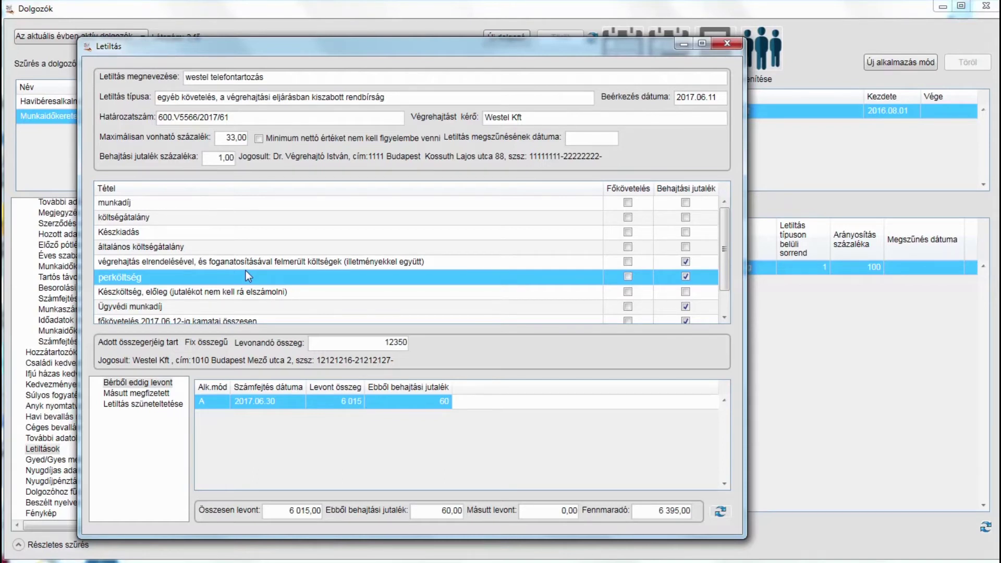
click(253, 264)
click(260, 249)
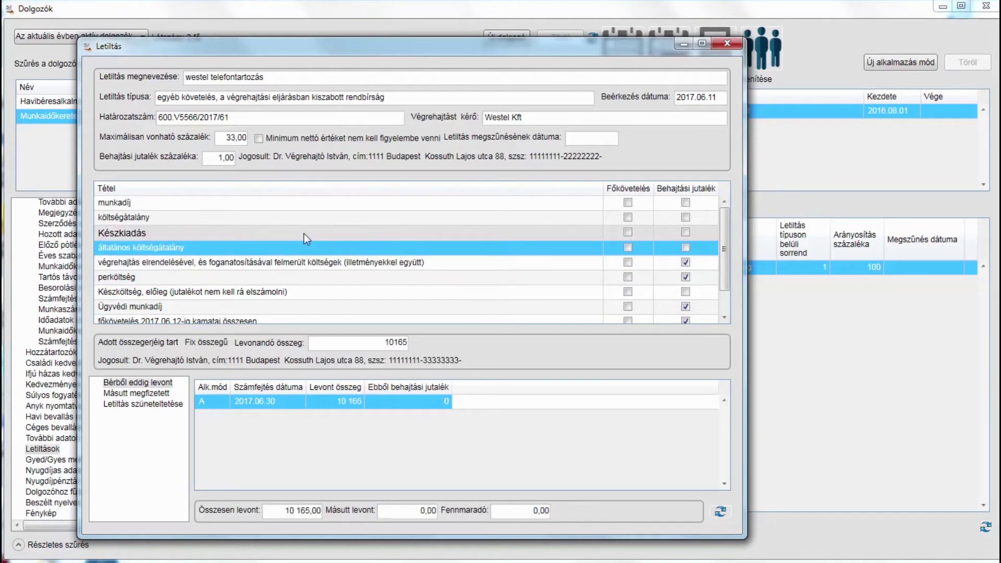
click(293, 233)
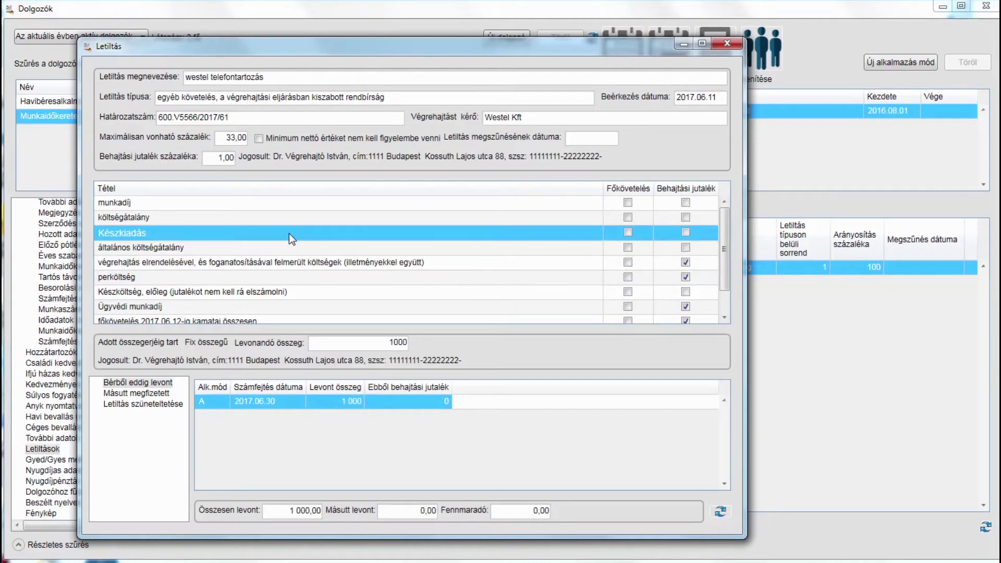
click(287, 224)
click(516, 291)
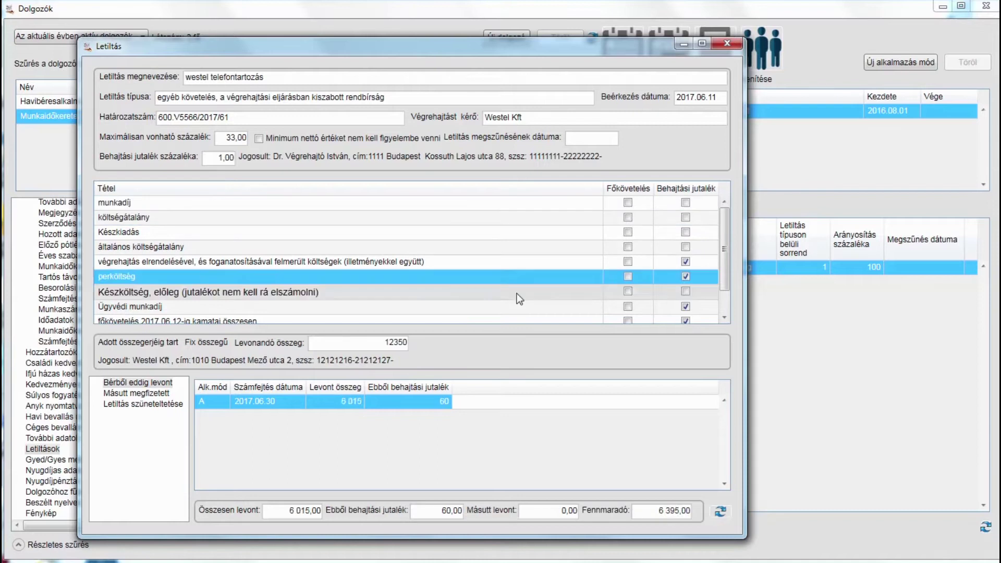
click(519, 278)
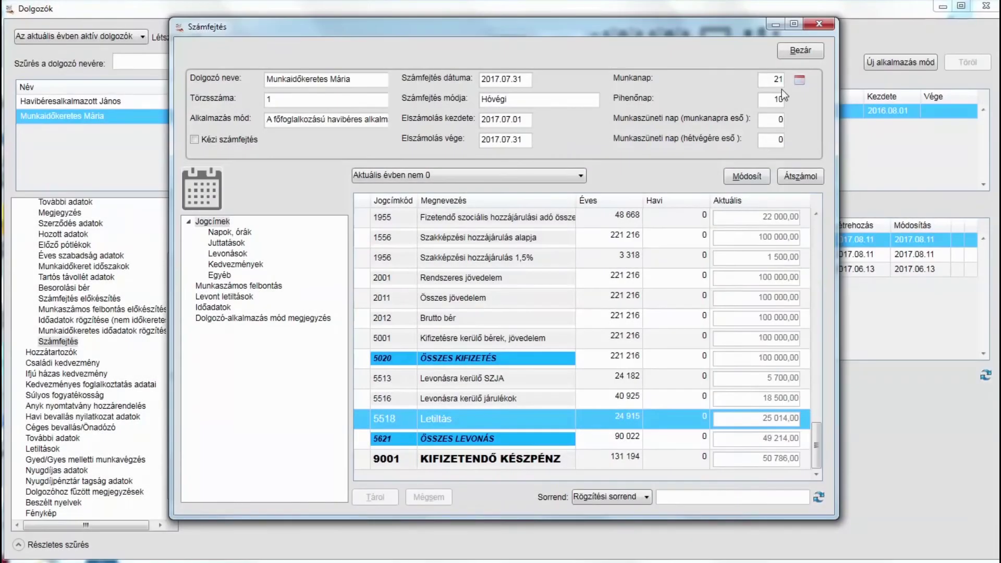
Close the July 2017 payroll window, returning to the payroll list
click(798, 52)
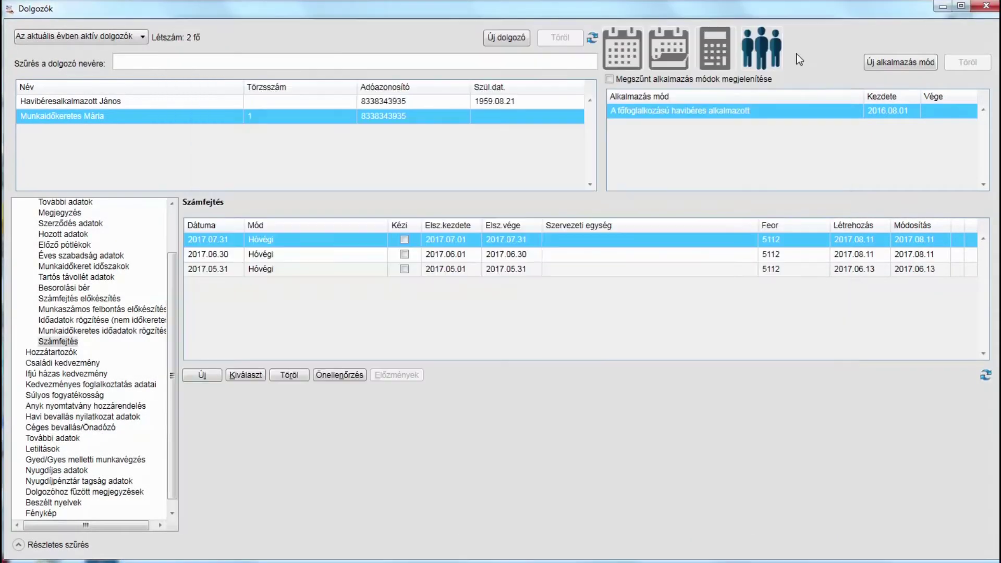
Reopen the westel telefontartozás garnishment and step through its items from költségátalány to perköltség
click(38, 450)
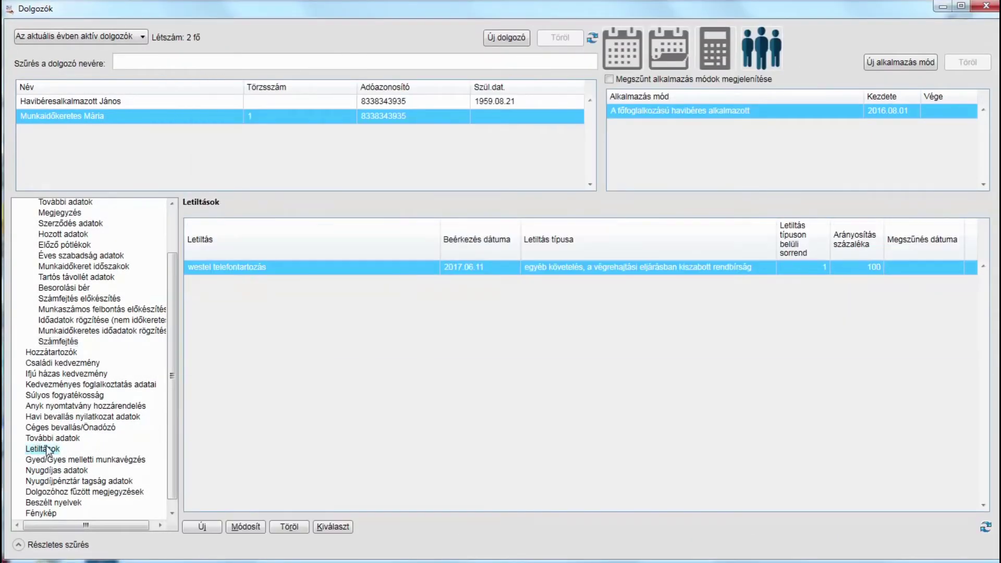
click(332, 527)
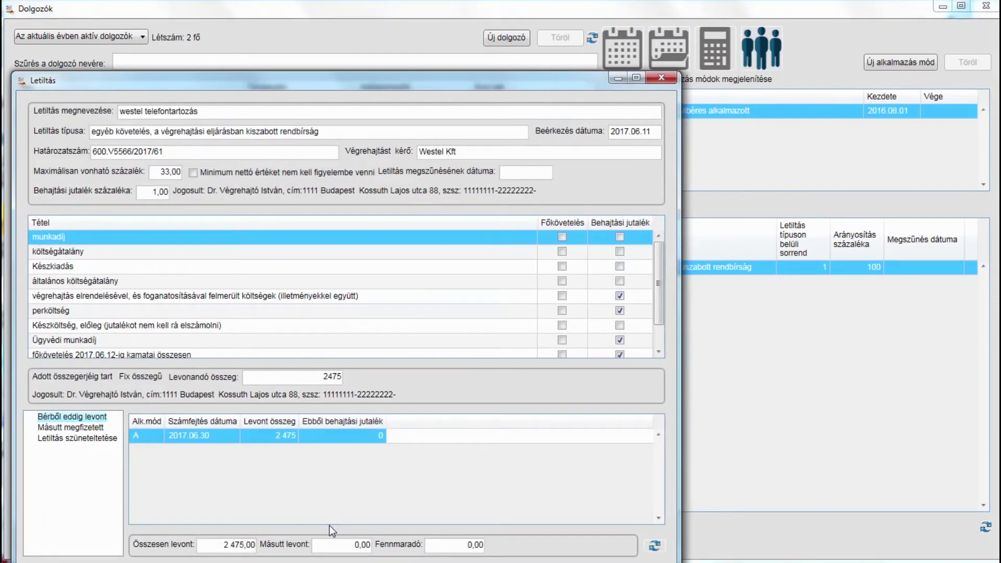
click(228, 256)
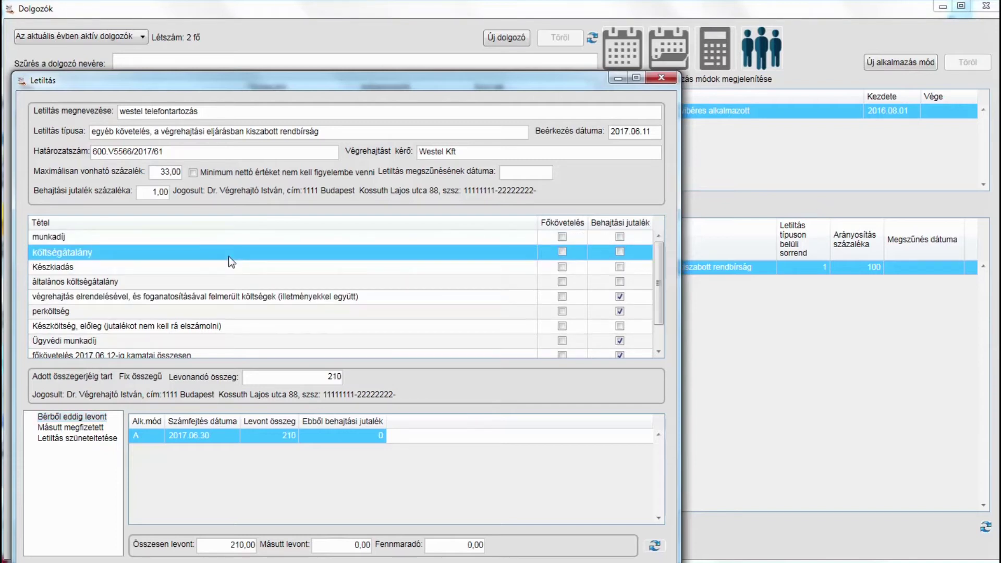
key(Down)
key(Down)
key(Down)
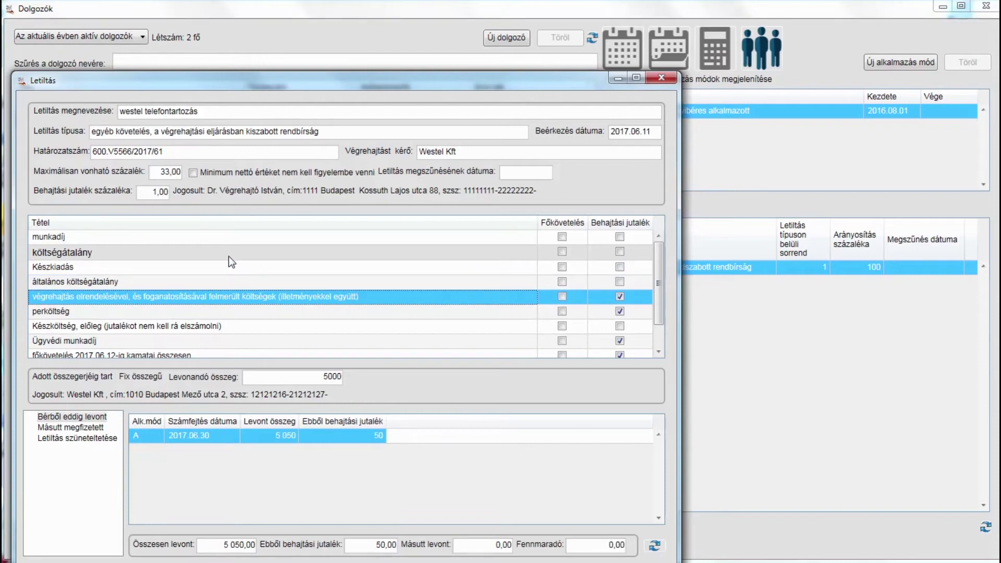
key(Down)
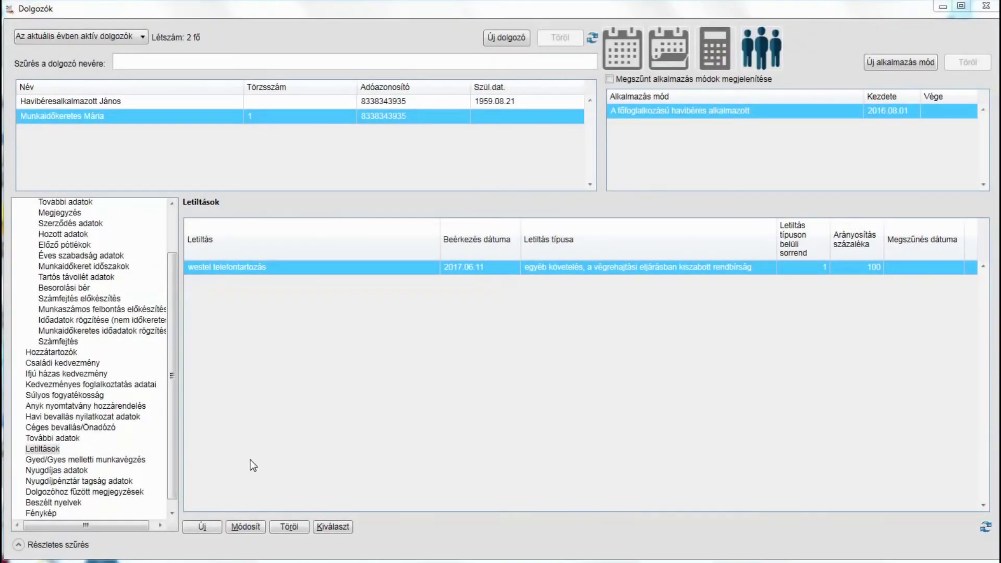
Create a new garnishment named 'pannon gsm kft telefontartozás' of the other-claims type
click(214, 529)
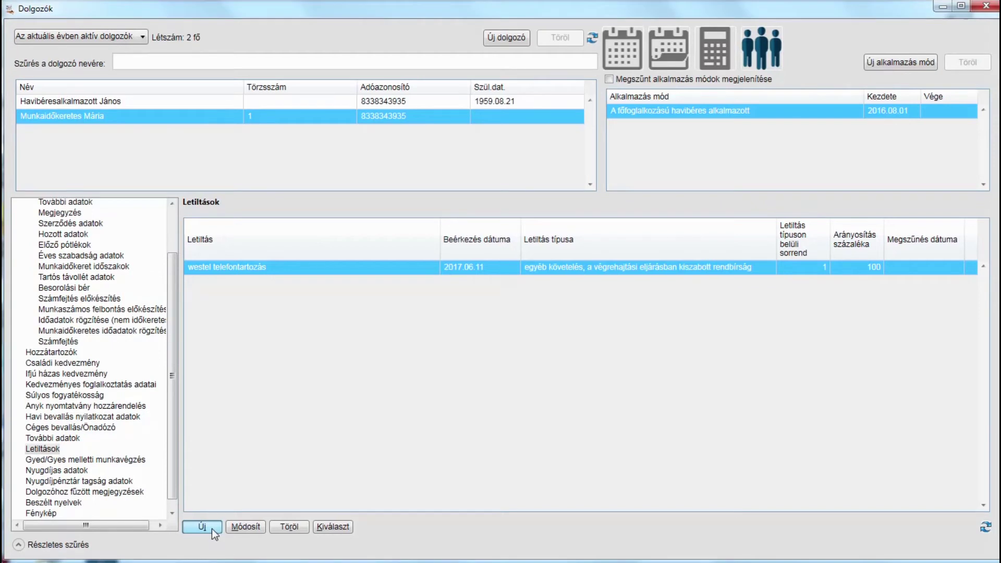
text(pannon gsm)
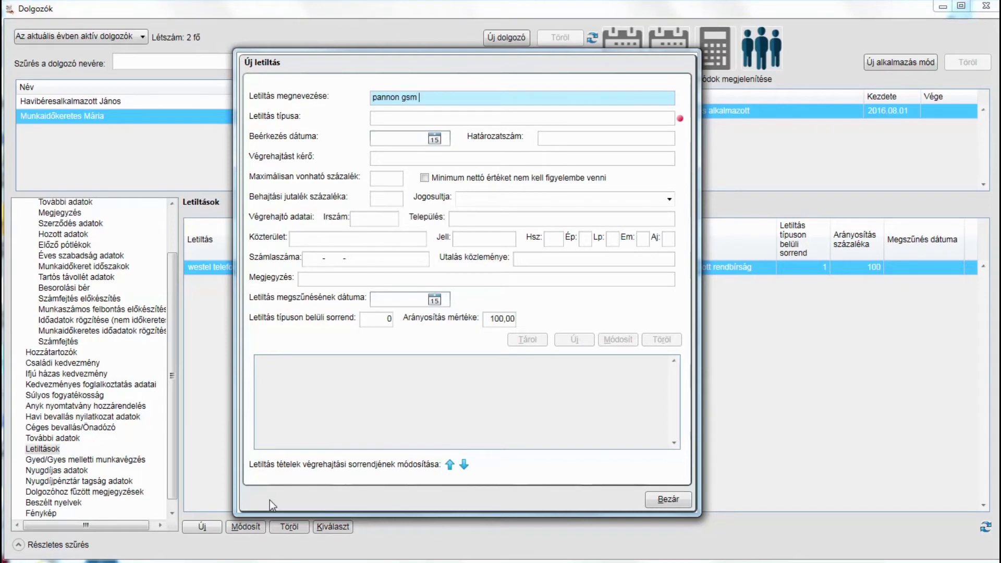
text( kft telefontartozása)
key(BackSpace)
click(640, 121)
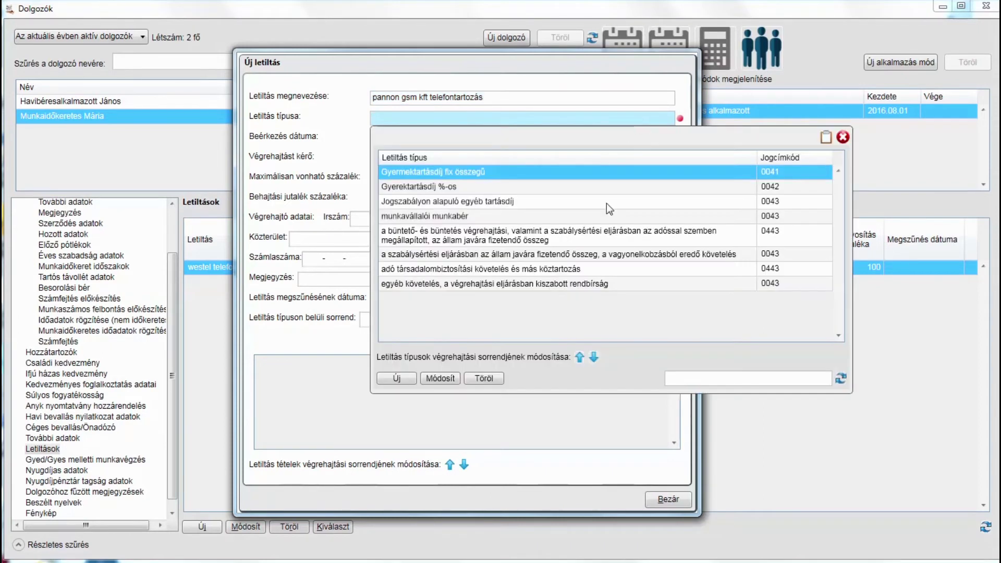
click(557, 283)
double_click(557, 283)
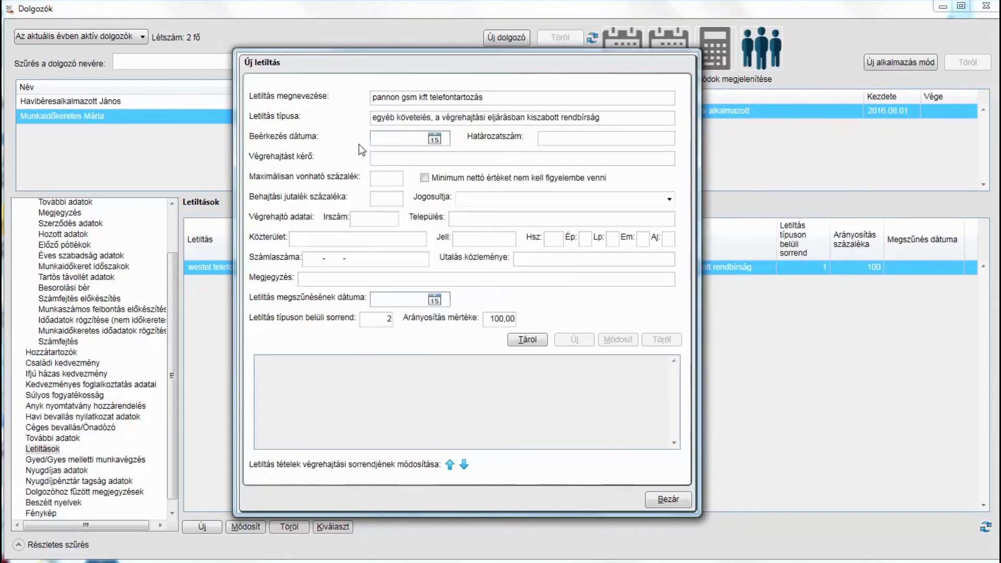
Enter received date 2017.08.04, decision 800.V.7766/2017/31, requester Pannon Gsm Kft, 33% maximum, 1% commission
text(2017.08.04.)
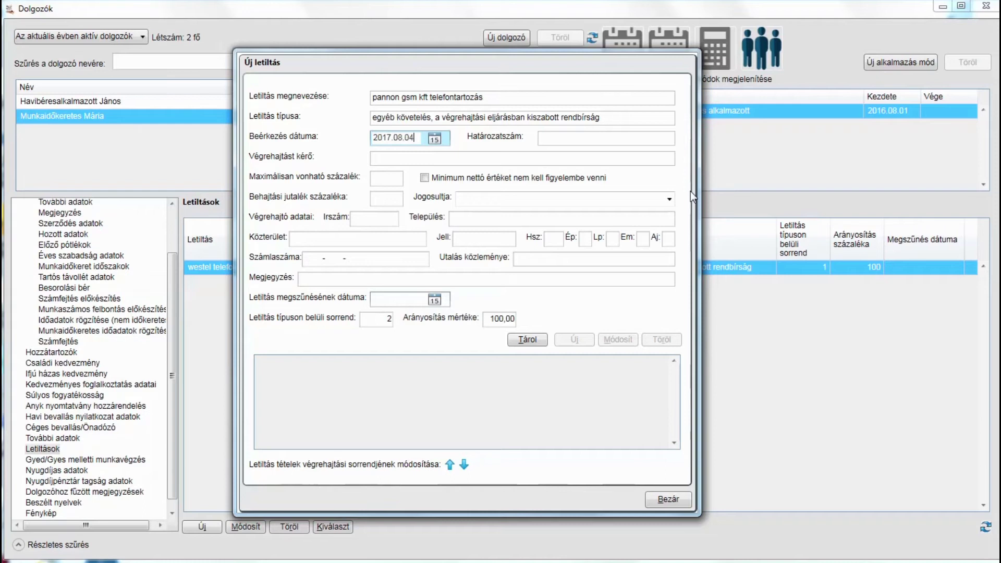
key(Tab)
text(800.V.7766/2017/31)
key(Tab)
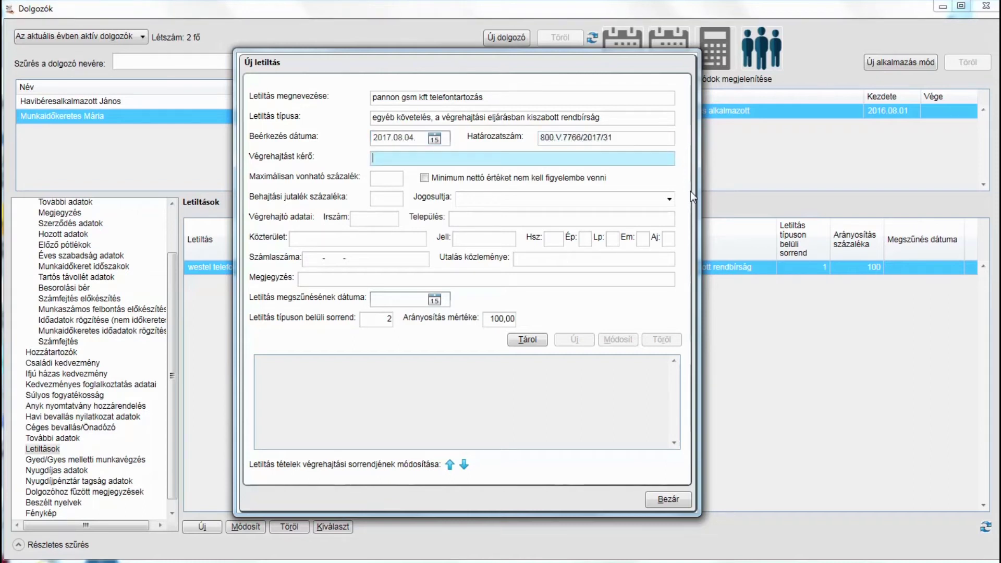
text(Pannon Gsm Kft)
key(Tab)
text(33)
key(Tab)
key(Tab)
text(1)
key(Tab)
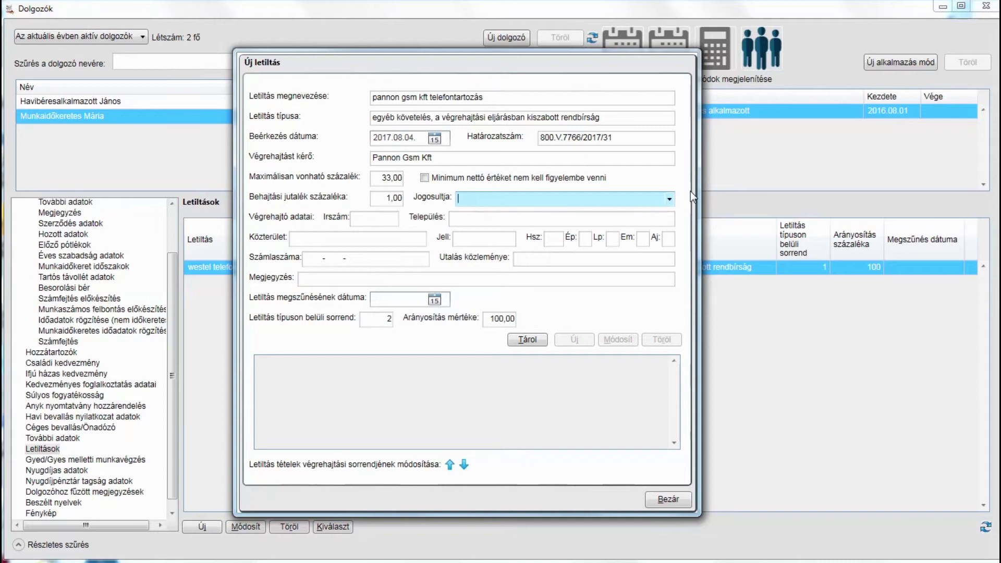
Enter the bailiff's name as the entitled party and the bailiff's postal address
key(Tab)
text(2222)
key(Tab)
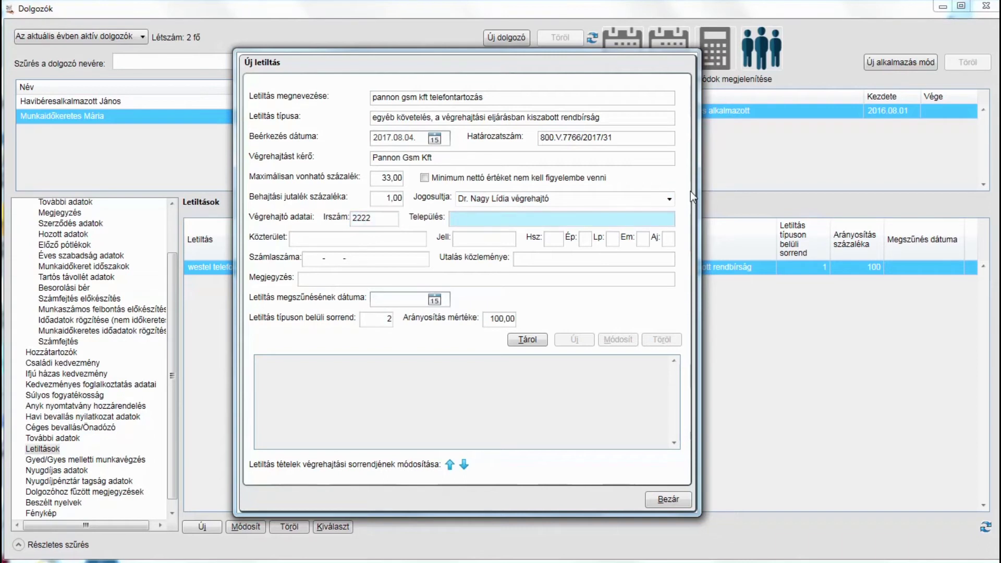
text(Nagyvázsony)
key(Tab)
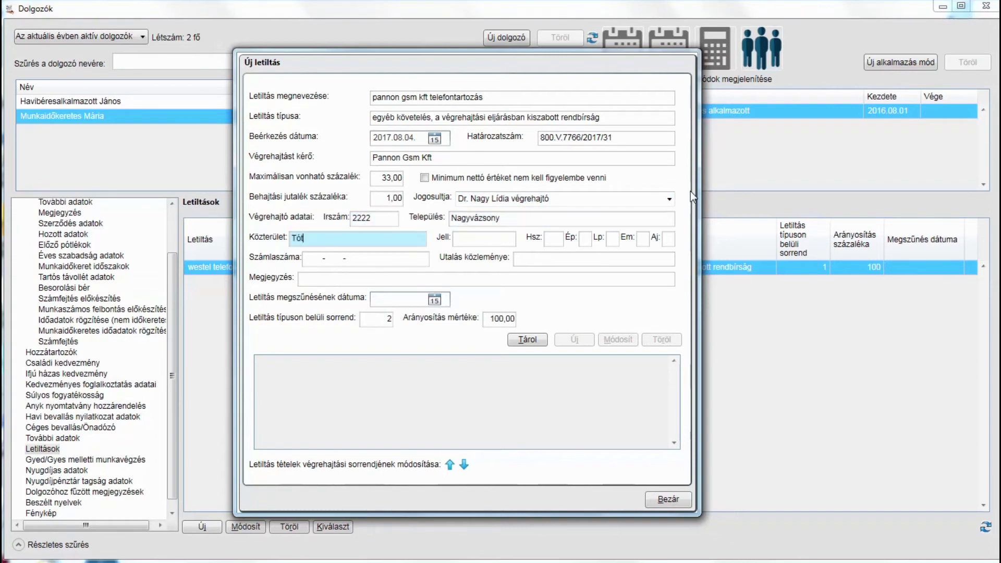
key(Tab)
key(Tab)
key(Tab)
key(Tab)
key(Tab)
key(Tab)
key(Tab)
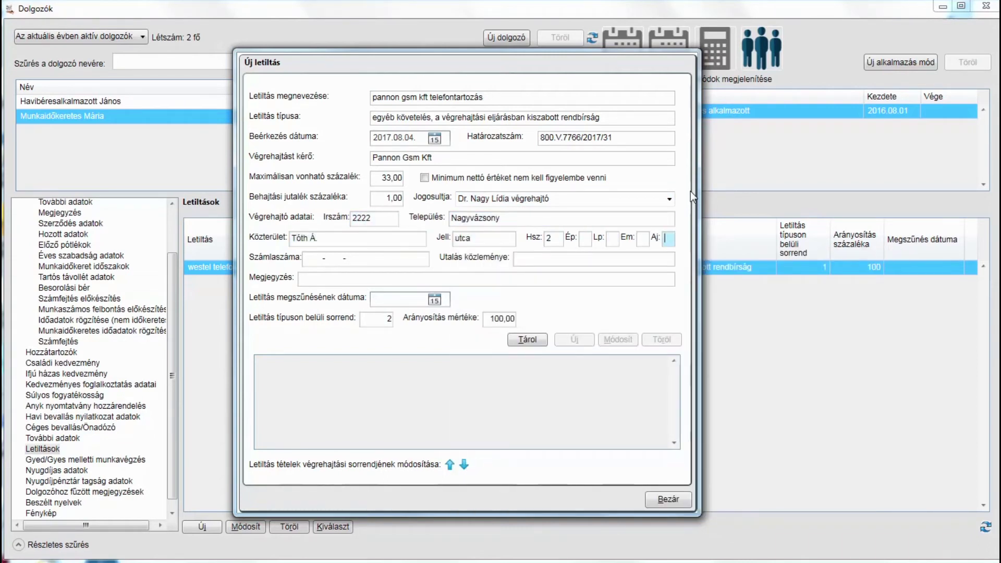
text(66666666222222222-)
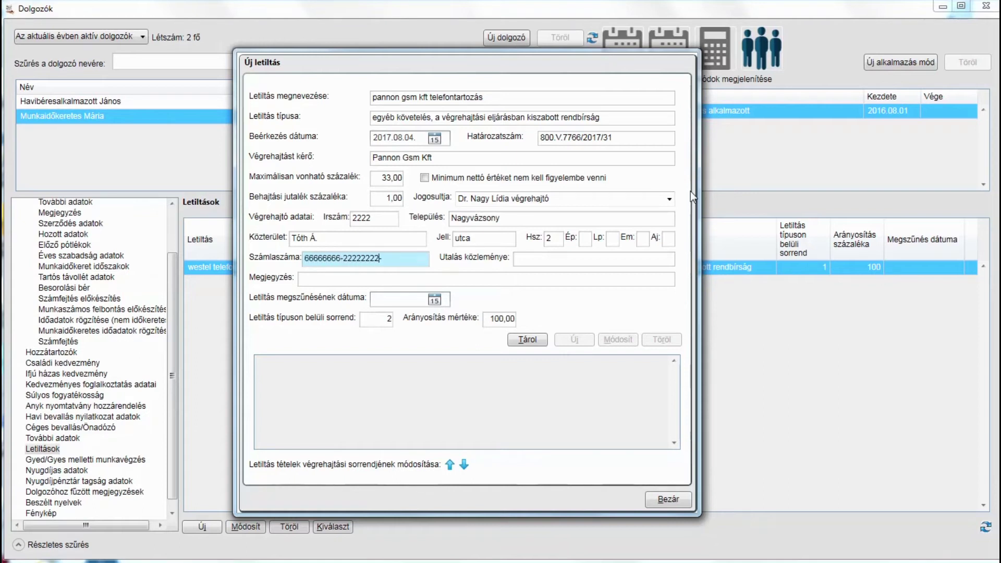
key(Tab)
text(Munkaidőkeretes Mária 800)
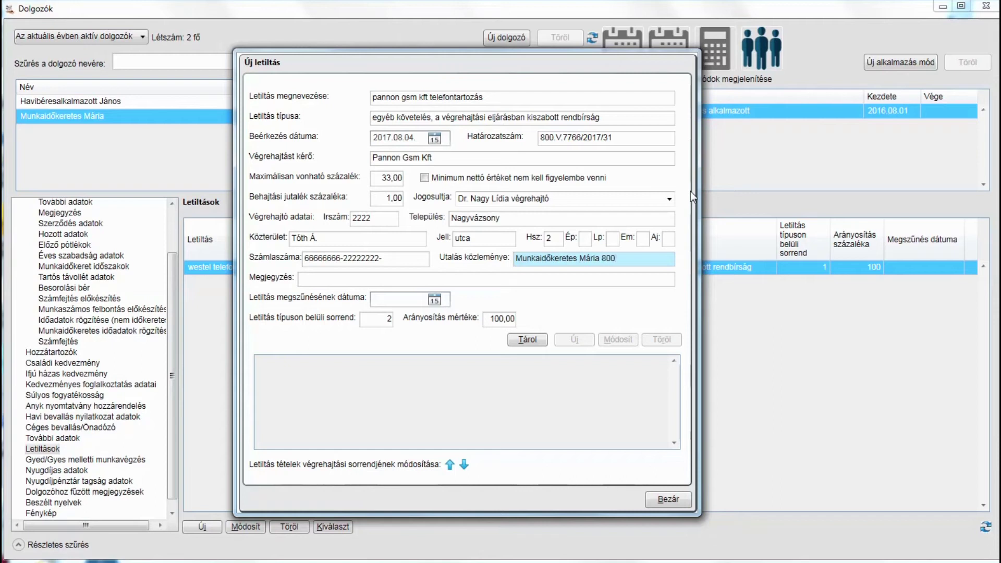
text(.V.7766/2017/31)
key(Tab)
key(Tab)
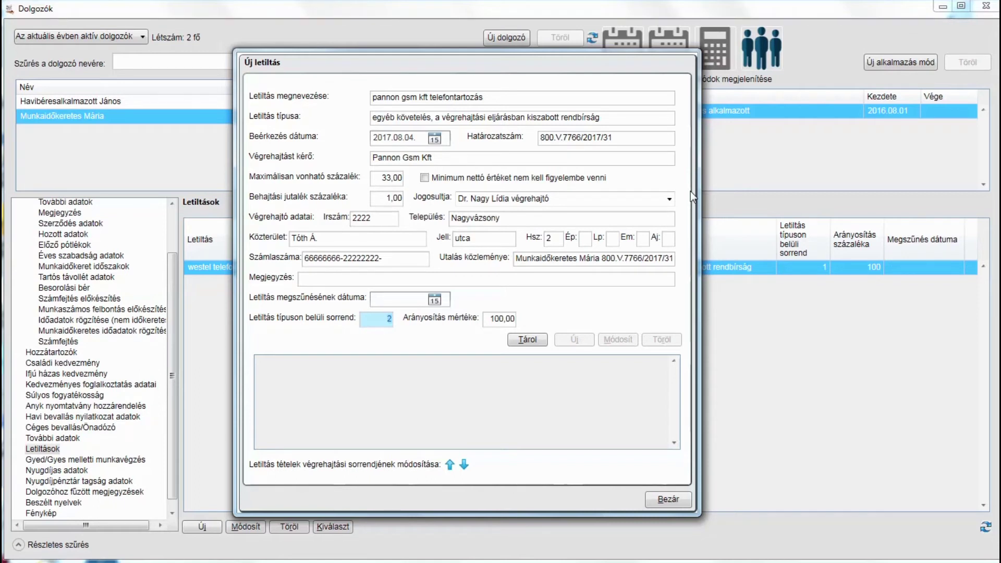
key(Tab)
key(Tab)
Save the new garnishment, acknowledge the confirmation, and begin adding a breakdown item
click(540, 340)
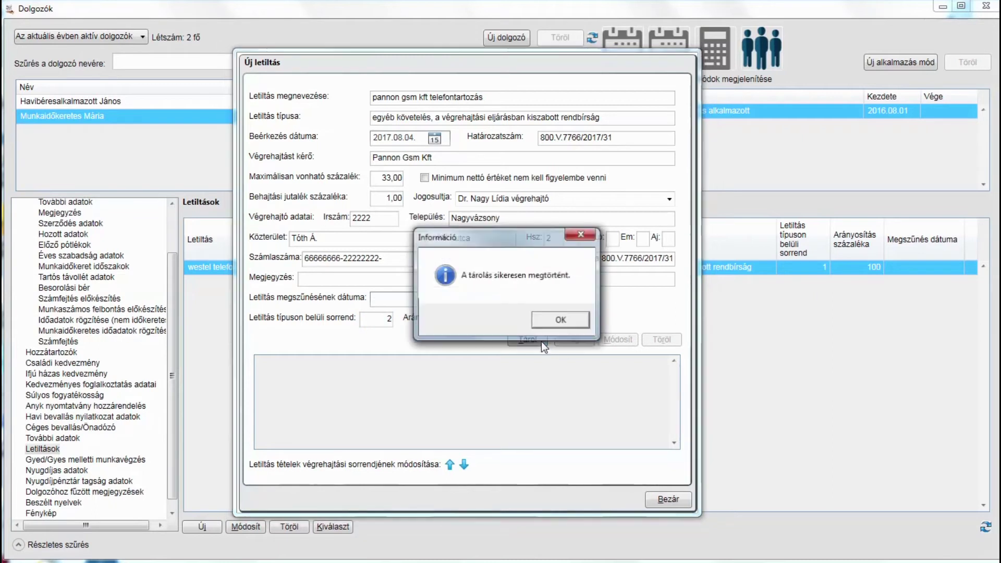
click(563, 319)
click(569, 341)
Add a 'munkadij' item of 6000 to the bailiff, marked for transfer with the case reference
text(munkadi)
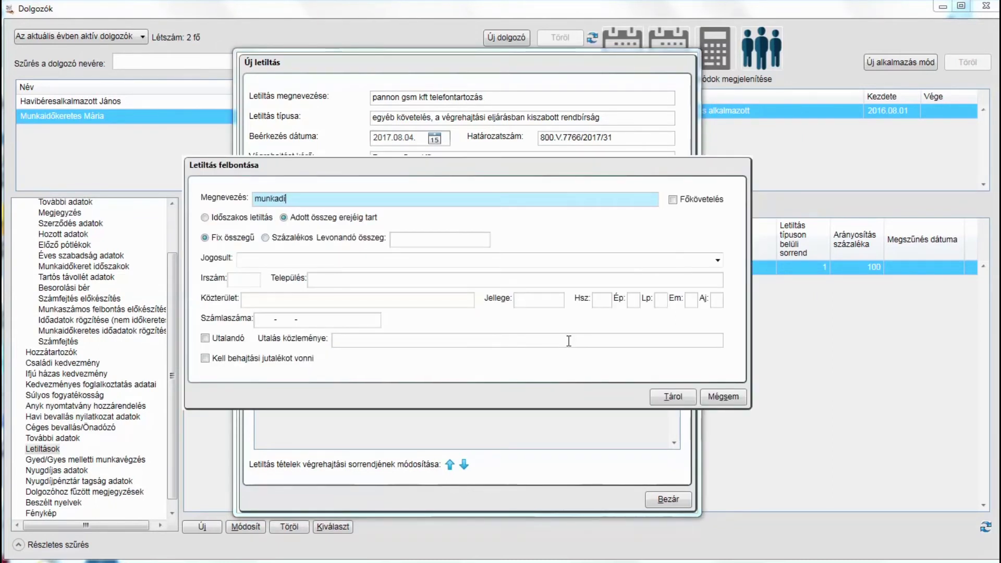
text(j)
key(Tab)
key(Tab)
key(Tab)
key(Tab)
key(Tab)
key(Tab)
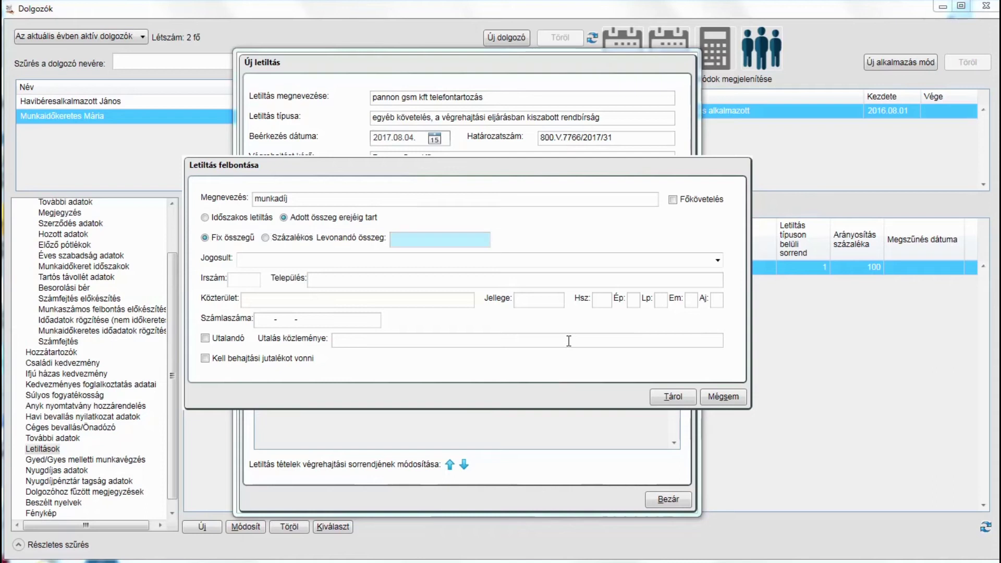
text(6000)
key(Tab)
key(Down)
key(Tab)
key(Tab)
key(Tab)
key(Tab)
key(Tab)
key(Tab)
key(Tab)
key(Tab)
key(Tab)
key(Tab)
key(Tab)
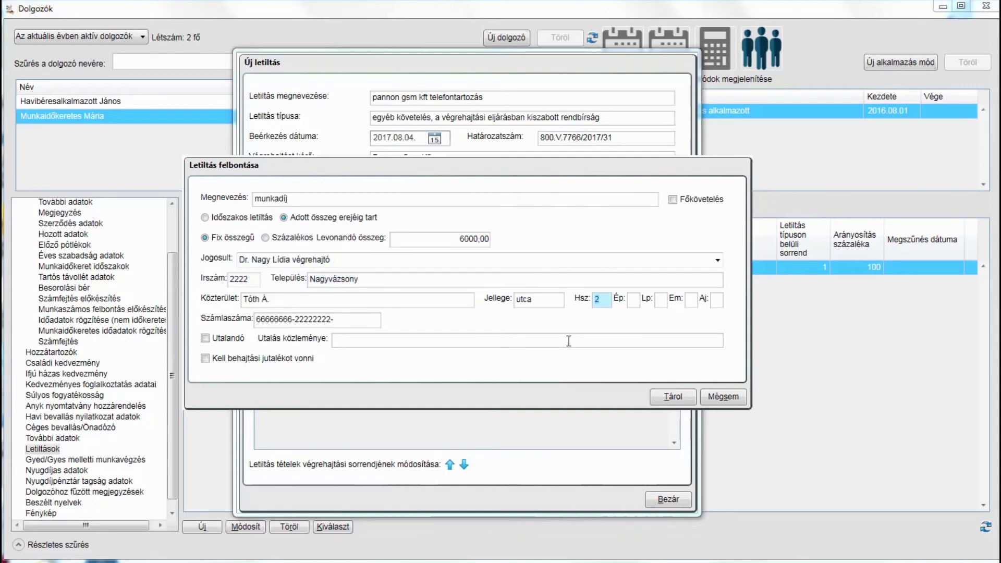
key(space)
key(Tab)
text(800)
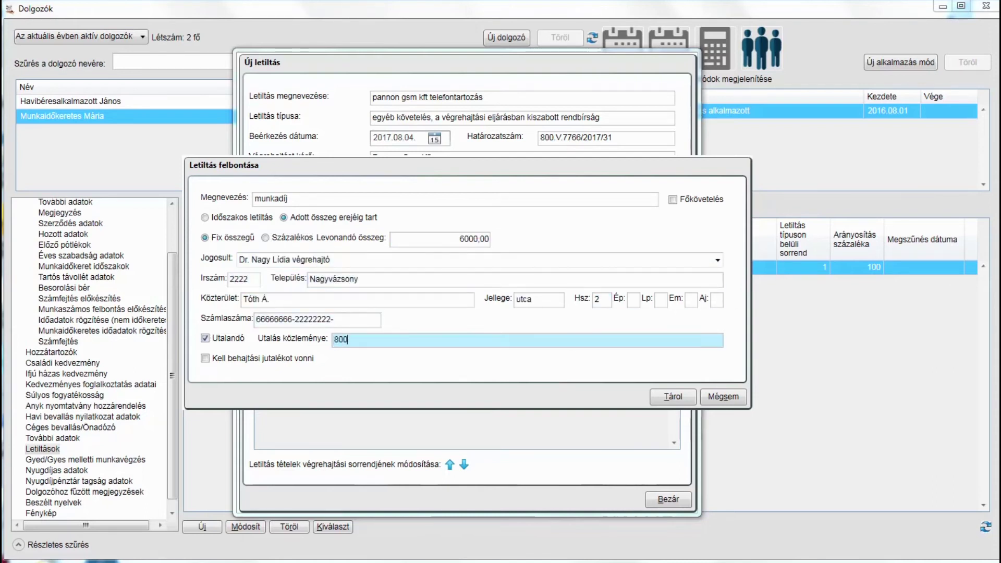
text(.V.7766/2017/31)
key(Tab)
click(661, 398)
click(568, 324)
Add a 'költségátalány' item of 510 to the bailiff, marked for transfer with the case reference
text(költségátalány)
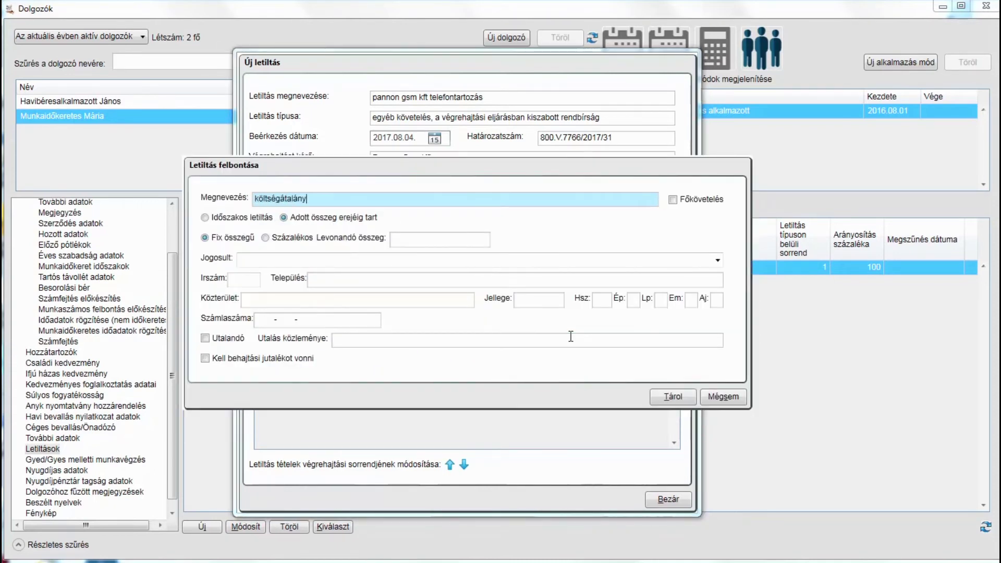
key(Tab)
key(Tab)
key(Tab)
text(51)
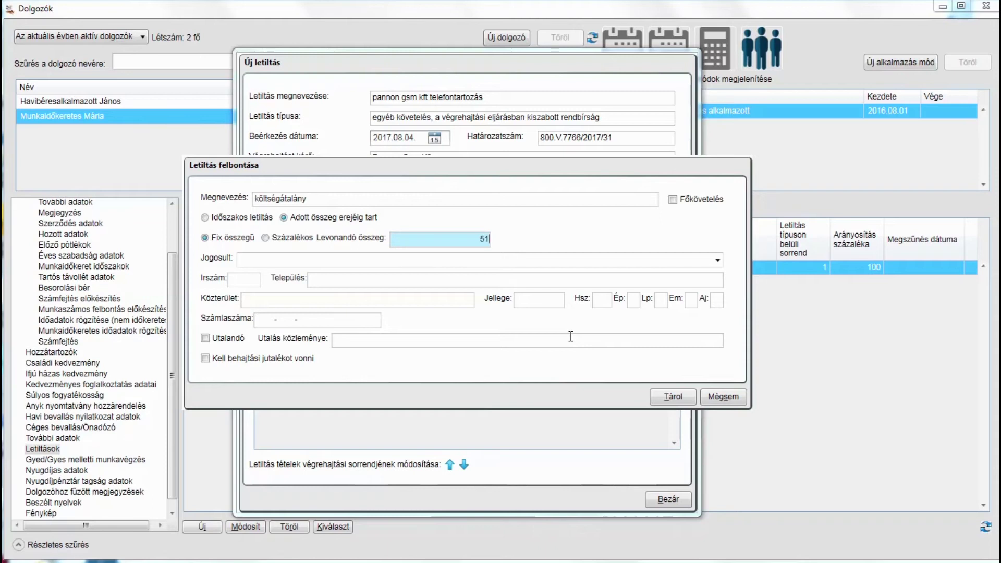
text(0)
key(Tab)
key(Down)
key(Tab)
key(Tab)
key(Tab)
key(Tab)
key(Tab)
key(Tab)
key(Tab)
key(Tab)
key(Tab)
key(Tab)
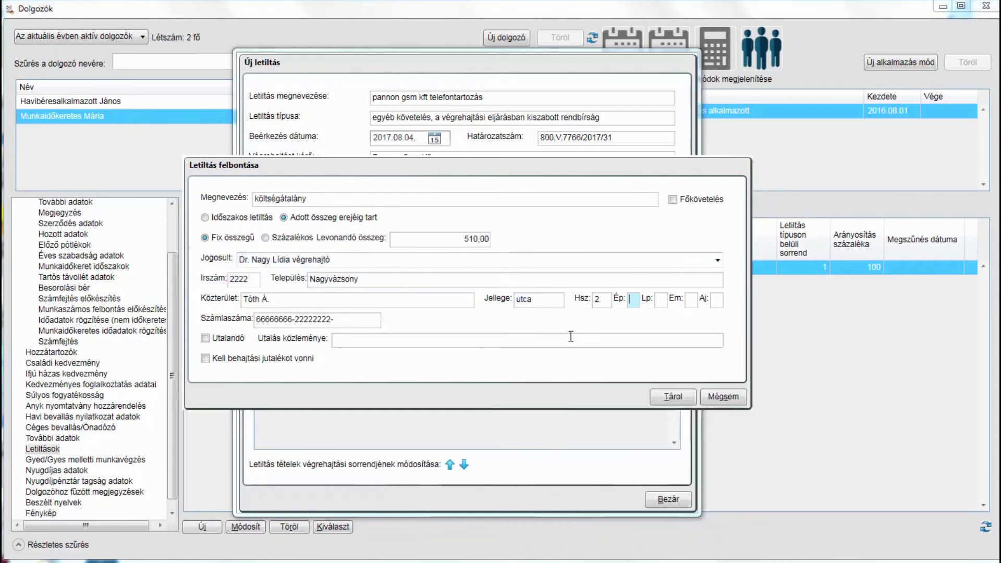
key(Tab)
key(space)
key(Tab)
text(800.V.7766/)
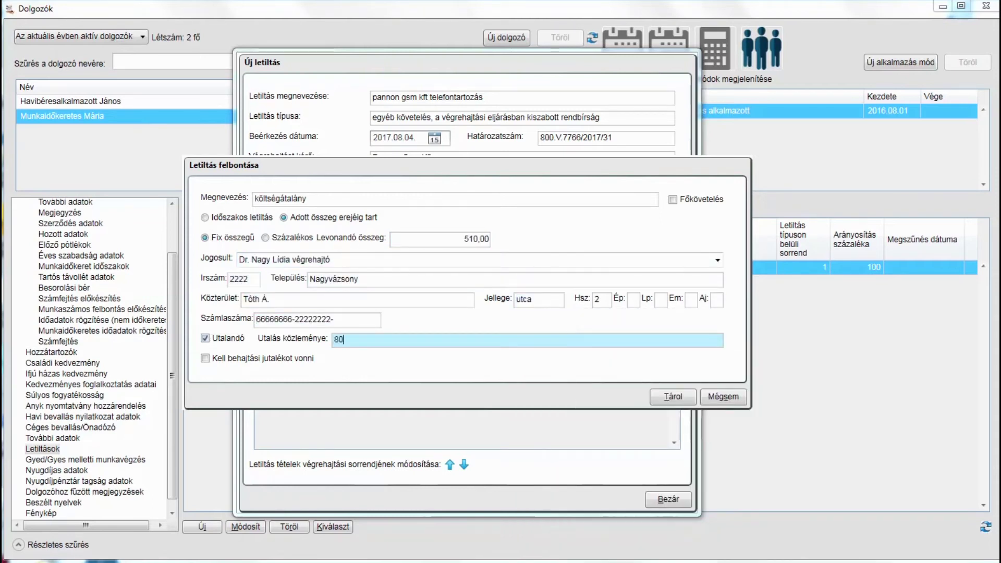
key(Tab)
key(Tab)
key(Return)
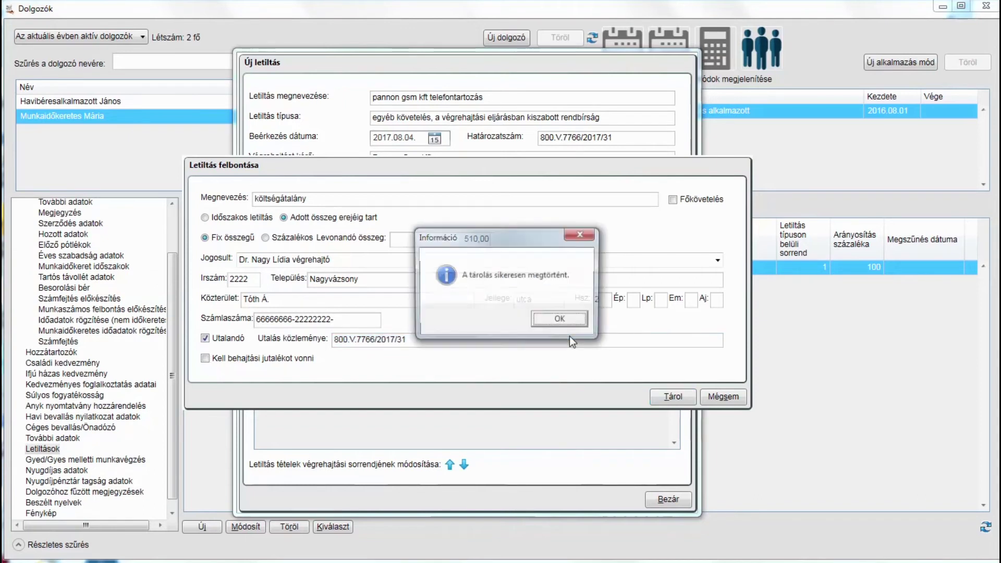
click(569, 336)
click(573, 343)
Add a 'készkiadás' item of 3000 to the bailiff, marked for transfer with the case reference
text(készkiadás)
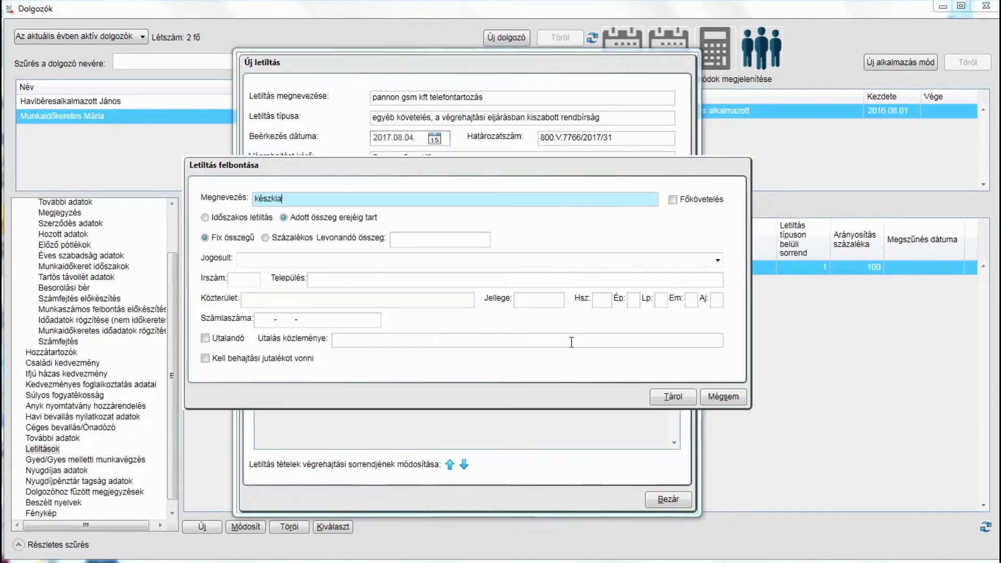
key(Tab)
key(Tab)
key(Tab)
text(3000)
key(Tab)
key(Down)
key(Tab)
key(Tab)
key(Tab)
key(Tab)
key(Tab)
key(Tab)
key(Tab)
key(Tab)
key(Tab)
key(Tab)
key(Tab)
key(space)
key(Tab)
text(800.V.7766/2017/31)
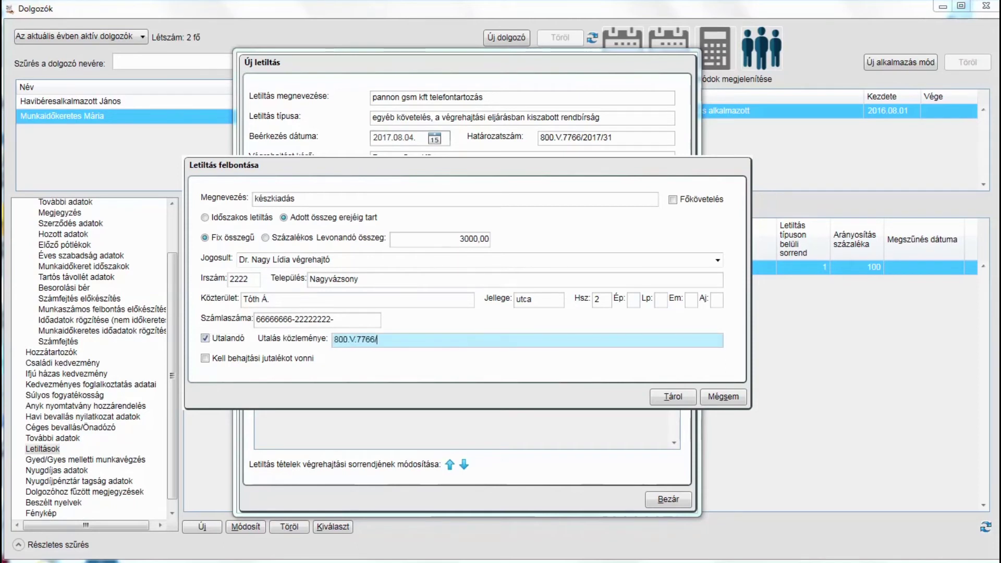
key(Tab)
key(Tab)
key(Return)
key(Return)
click(572, 344)
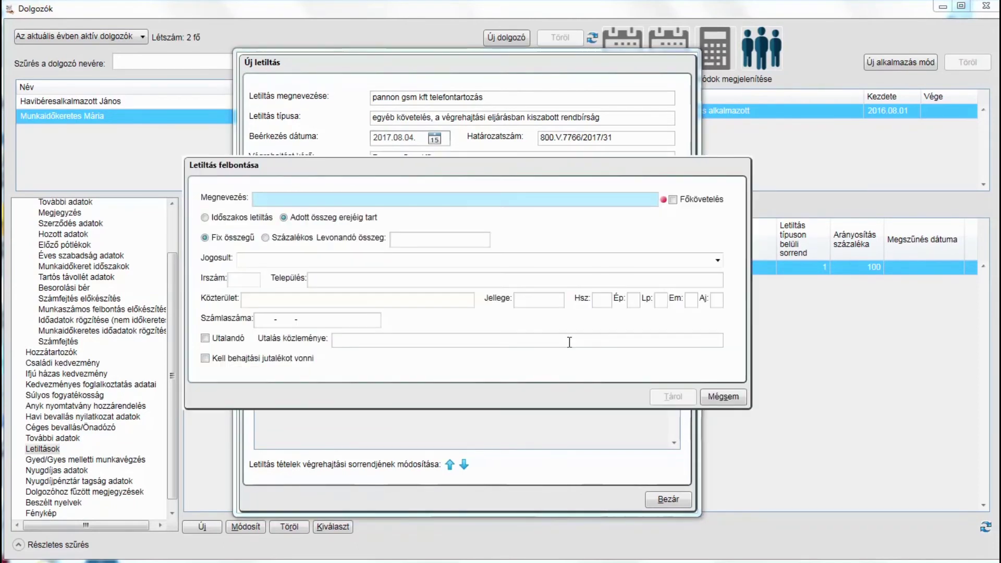
Add the 'általános költségátalány (MBVK)' item of 30565 to the bailiff, with account number and transfer reference
text(általán)
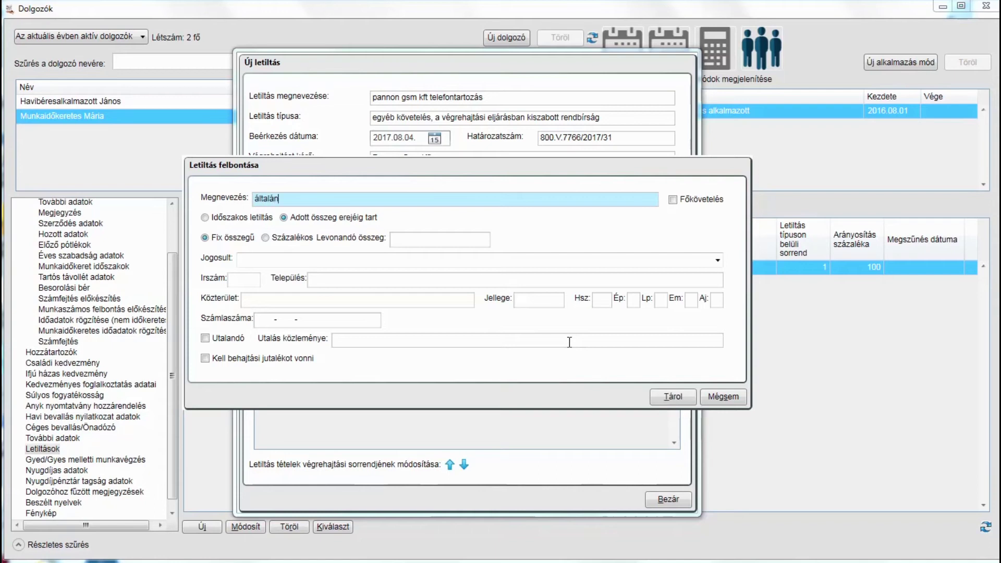
text(os költségátalány (MBVK))
key(Tab)
key(Tab)
key(Tab)
text(30565)
key(Tab)
key(Down)
key(Tab)
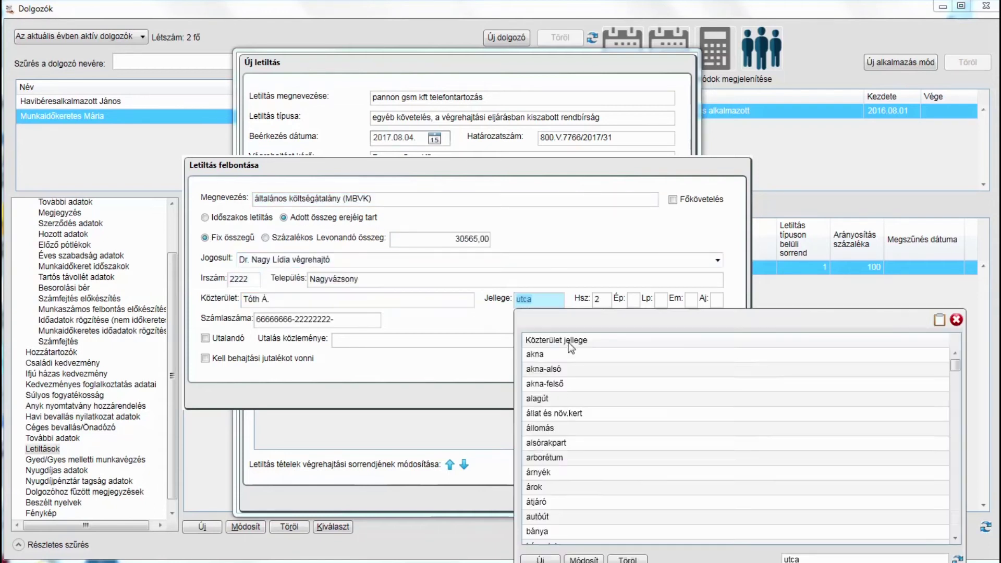
text(6666666633333333)
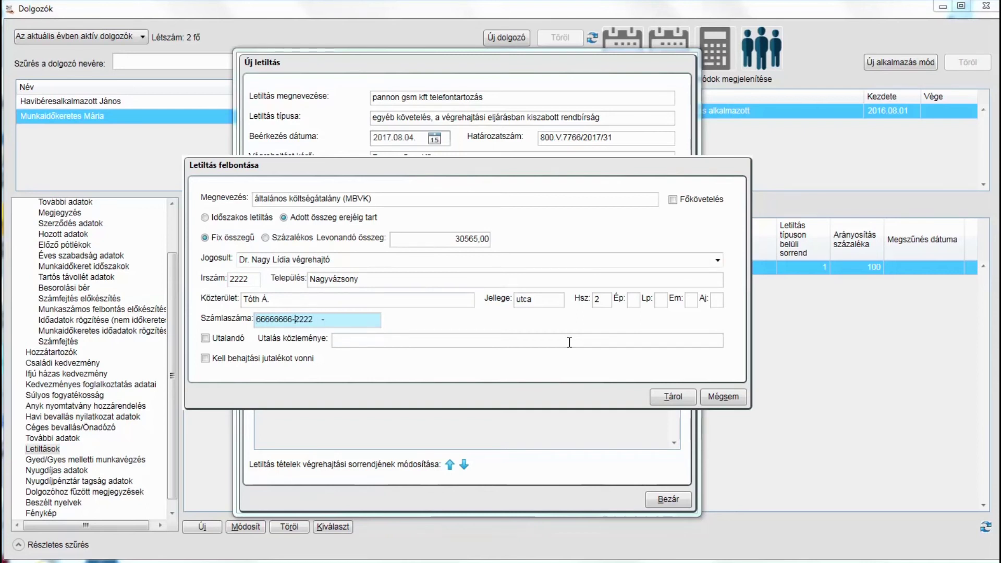
key(Tab)
key(space)
key(Tab)
text(800)
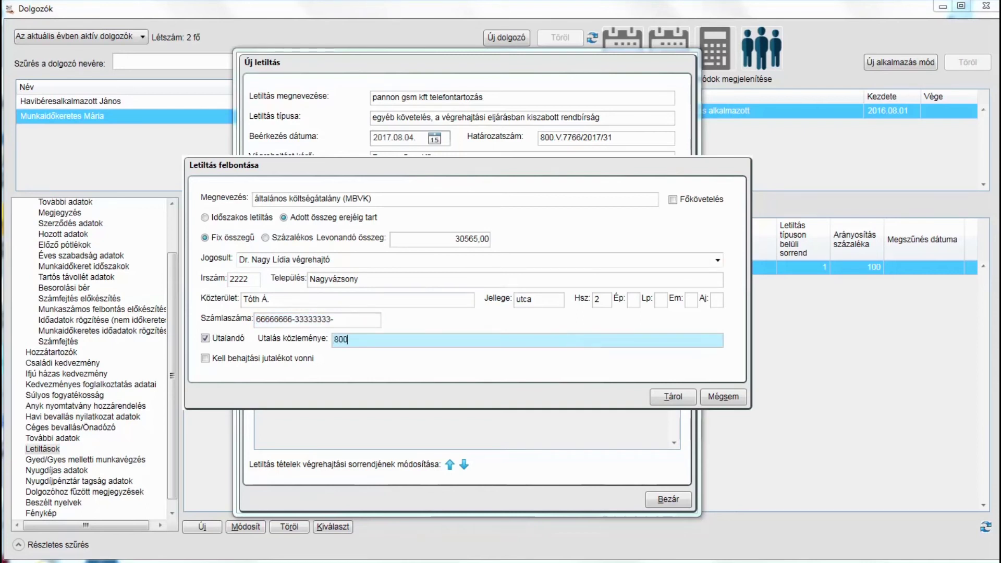
text(.V.7766/2017/31)
key(Tab)
key(Tab)
key(Return)
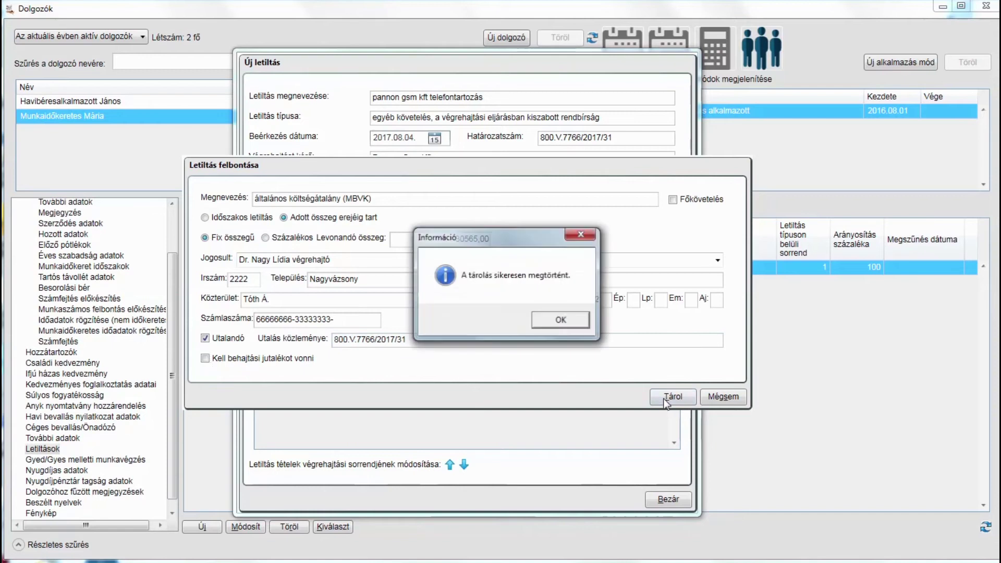
key(Return)
click(569, 339)
Add the enforcement costs item of 5000 payable to Pannon Gms Kft, entering its Budapest address
text(végrehajtás elrendelésével és foganatosításávaé fe)
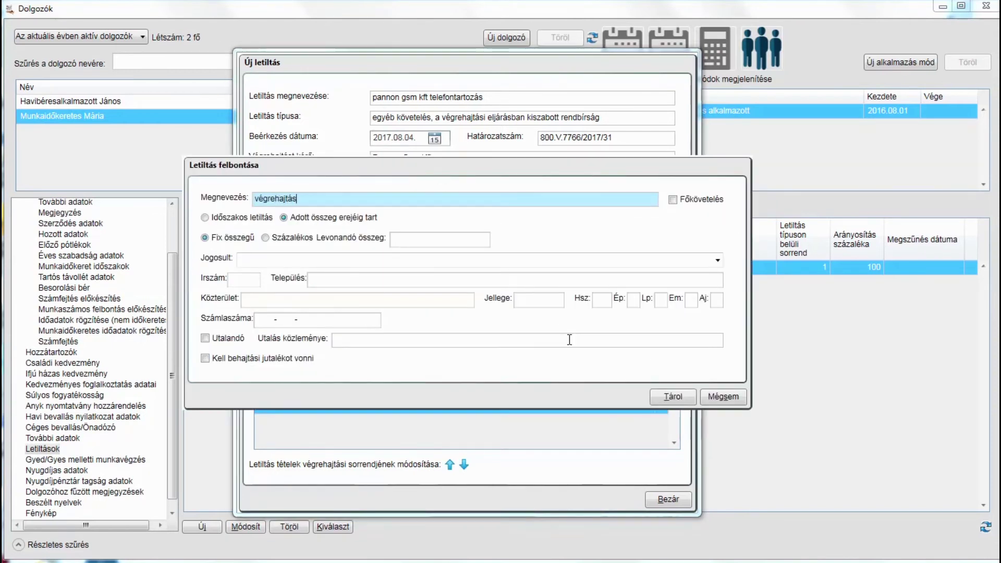
key(BackSpace)
key(BackSpace)
key(BackSpace)
key(BackSpace)
text(l felmerült költségek (illetményekkel együtt))
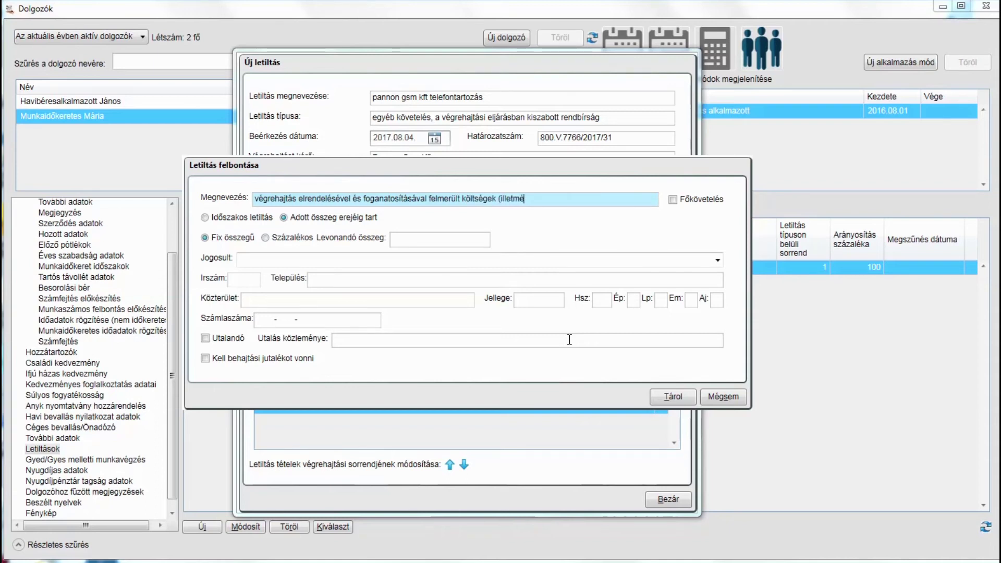
key(Tab)
key(Tab)
key(Tab)
text(5000)
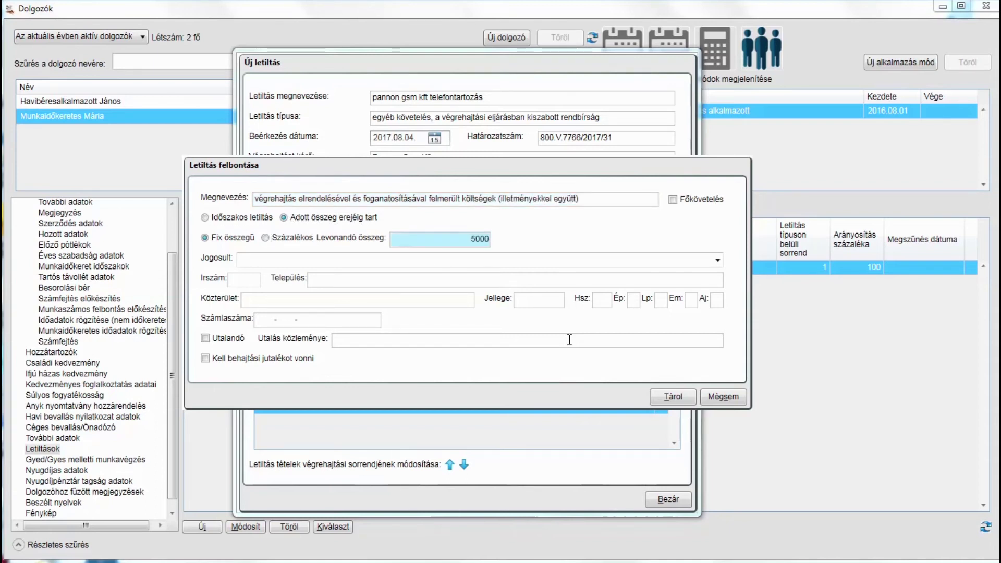
key(Tab)
text(Pannon Gms Kft)
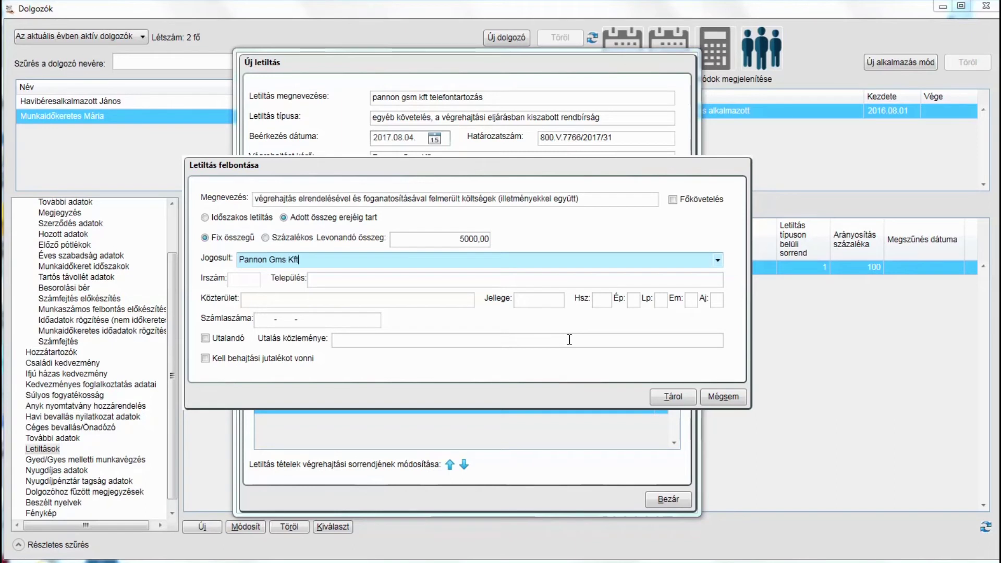
key(Tab)
text(1011)
key(Tab)
text(Budapest)
key(Tab)
text(Zrínyi)
key(Tab)
text(utca)
key(Tab)
text(44)
key(Tab)
key(Tab)
key(Tab)
key(Tab)
key(Tab)
Give the enforcement costs item its account number and transfer reference, require collection commission, and save it
text(44444444-55555555)
click(569, 340)
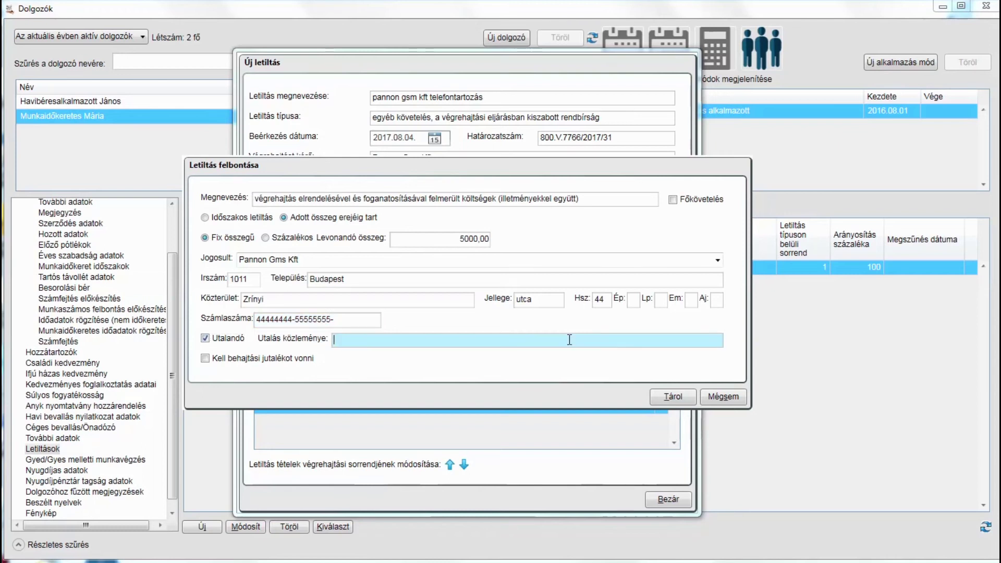
text(800.V.7766/2017/31 Munkaidőkeretes Mária)
key(Tab)
key(space)
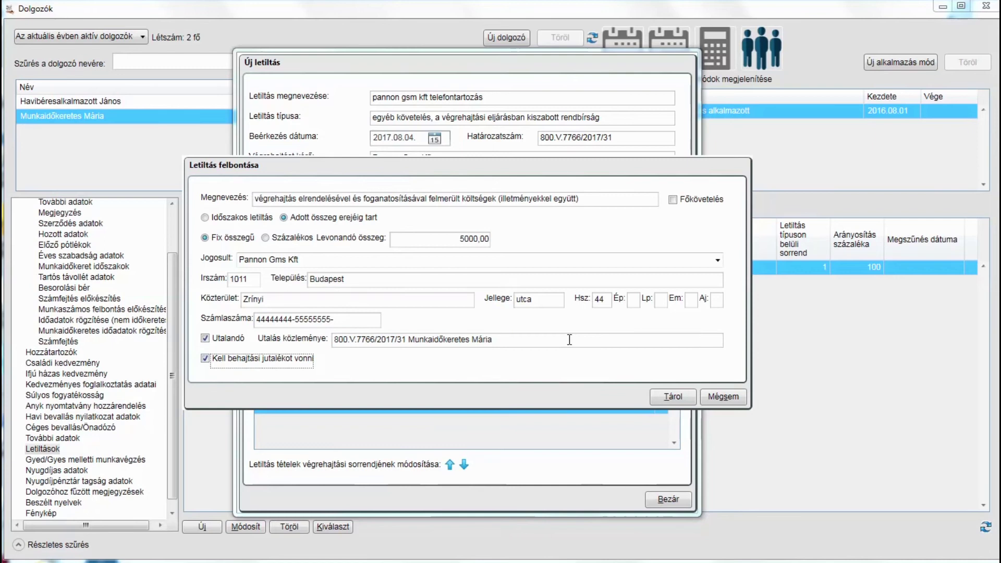
key(alt+t)
click(565, 318)
click(574, 341)
Add a 'perköltség' item of 17350 to Pannon Gms Kft, marked for transfer with the case reference
text(perköltség)
key(Tab)
key(Tab)
text(17350)
key(Tab)
key(Down)
key(Tab)
key(Tab)
key(Tab)
key(Tab)
key(Tab)
key(Tab)
key(Tab)
key(Tab)
key(Tab)
key(Tab)
key(space)
key(Tab)
text(800.V.7766/)
key(Tab)
key(Tab)
key(Return)
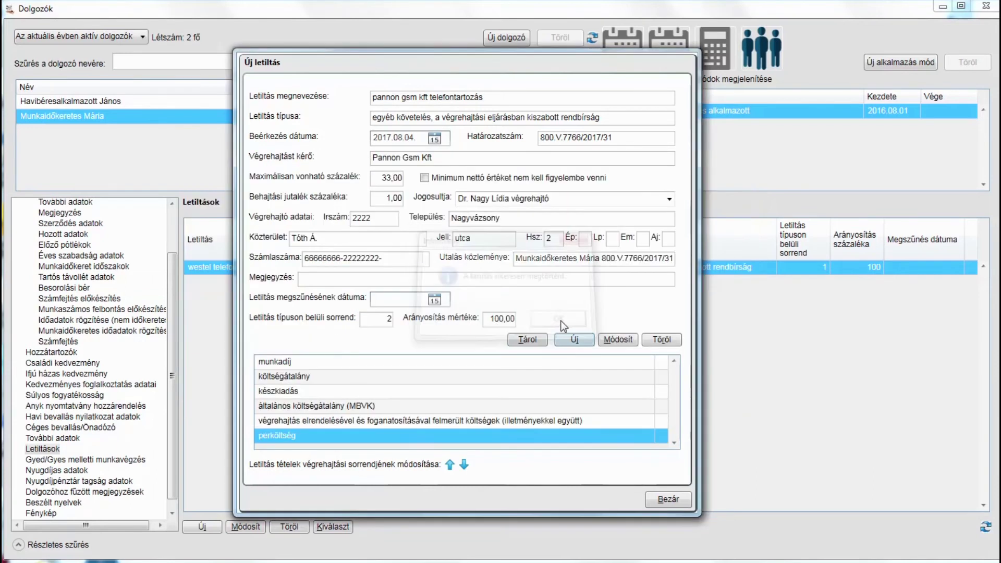
Add the 'költségresz, előleg (jutalékot nem kell)' cost advance item of 8000 to Pannon Gms Kft
text(költségresz, előleg (jutalékot nem kell rá számon)
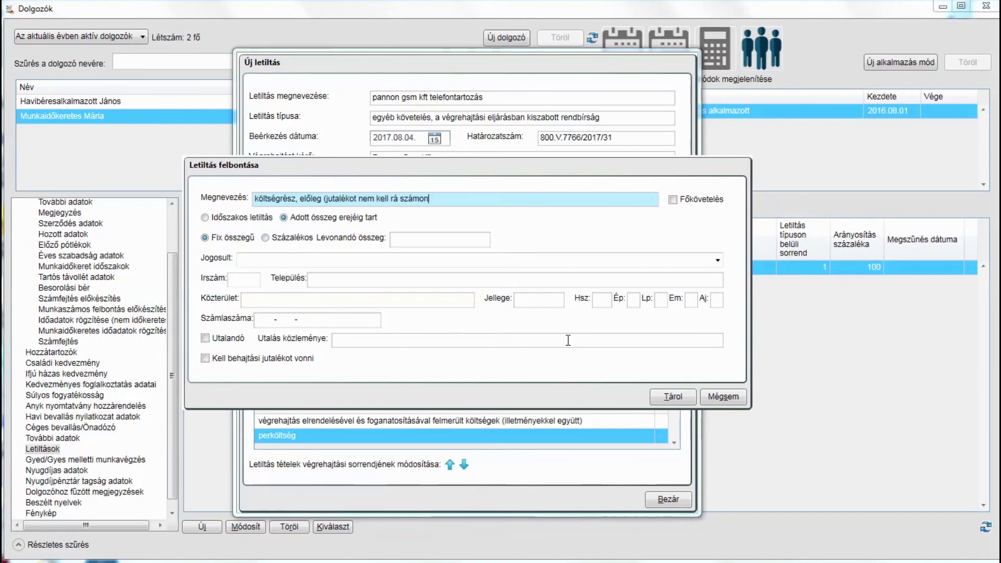
click(439, 240)
text(8000)
key(Tab)
key(Down)
key(Tab)
key(Tab)
key(Tab)
key(Tab)
key(Tab)
key(Tab)
key(Tab)
key(Tab)
key(Tab)
key(Tab)
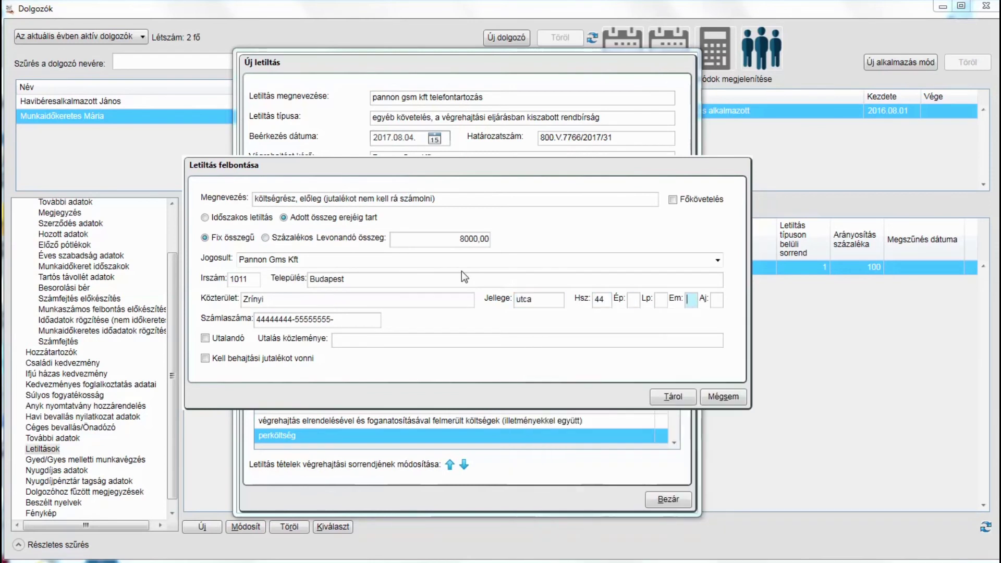
text(800.V.7766/2017/31)
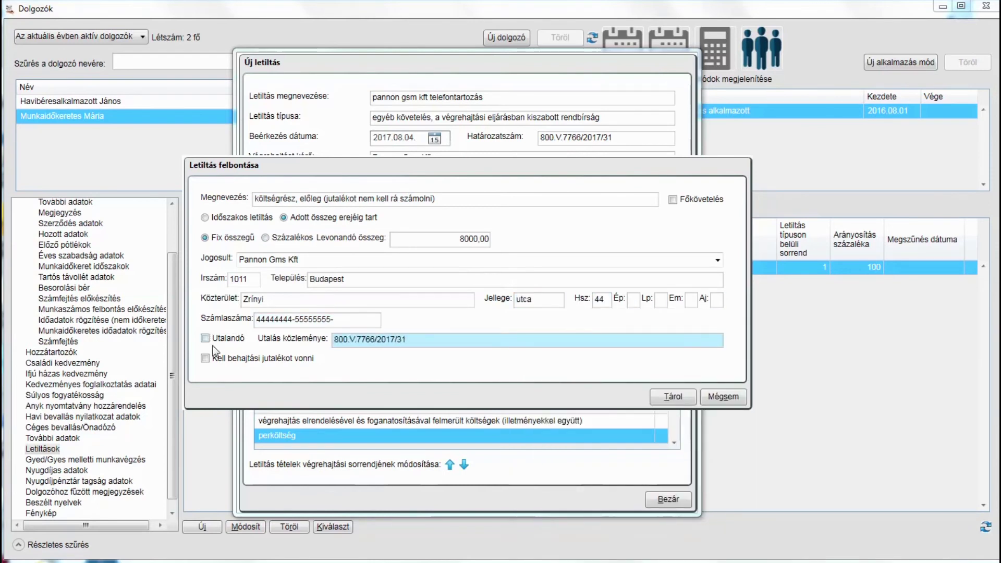
click(205, 338)
click(673, 396)
click(548, 317)
click(528, 342)
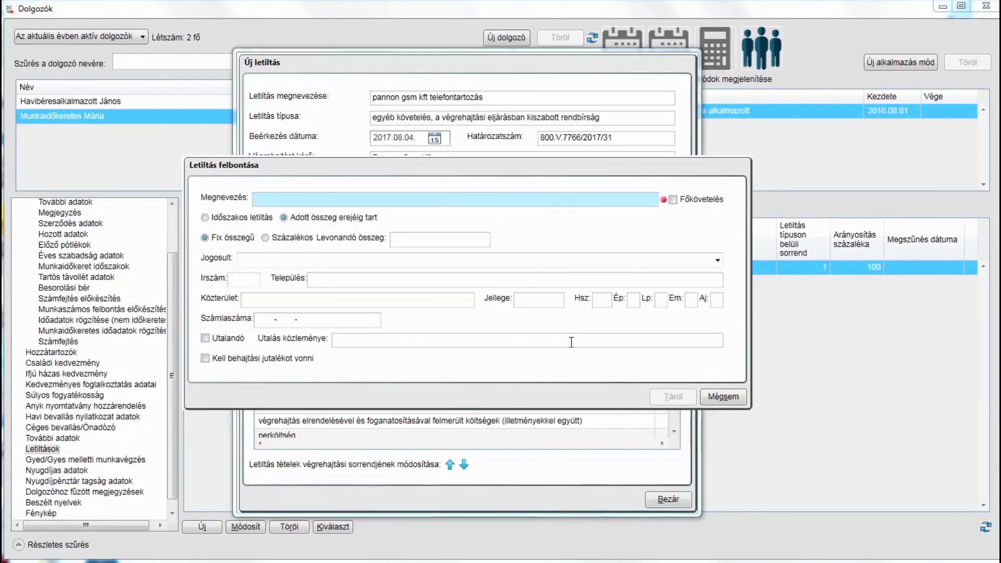
Add an 'ügyvédi munkadíj' item of 55985 to Pannon Gms Kft, marked for transfer
text(ügyvédi munkadíj)
key(Tab)
key(Tab)
key(Tab)
text(55985)
key(Tab)
text(Pannon Gms Kft)
key(Tab)
key(Tab)
key(space)
key(Tab)
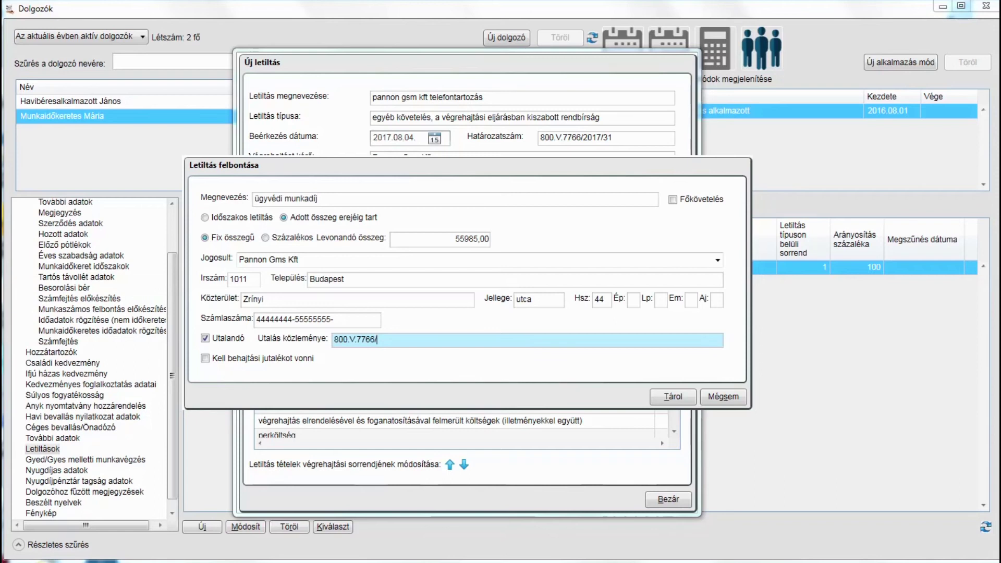
click(672, 396)
click(577, 348)
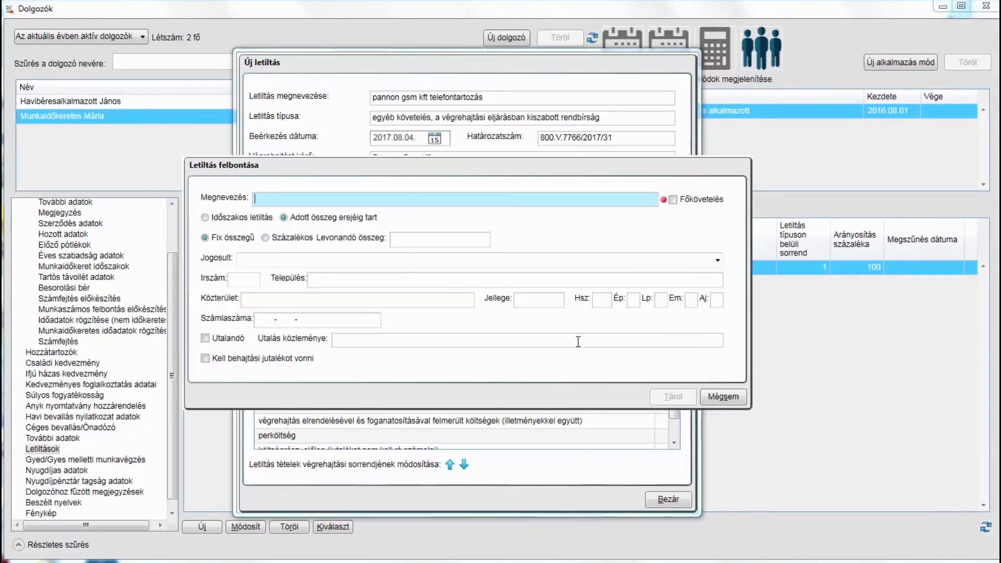
Add the 'főkövetelés 2017.08.04 és kamatai' principal claim item and save the garnishment
text(főkövetelés 2017.08.04 és kamatai)
key(Return)
click(659, 493)
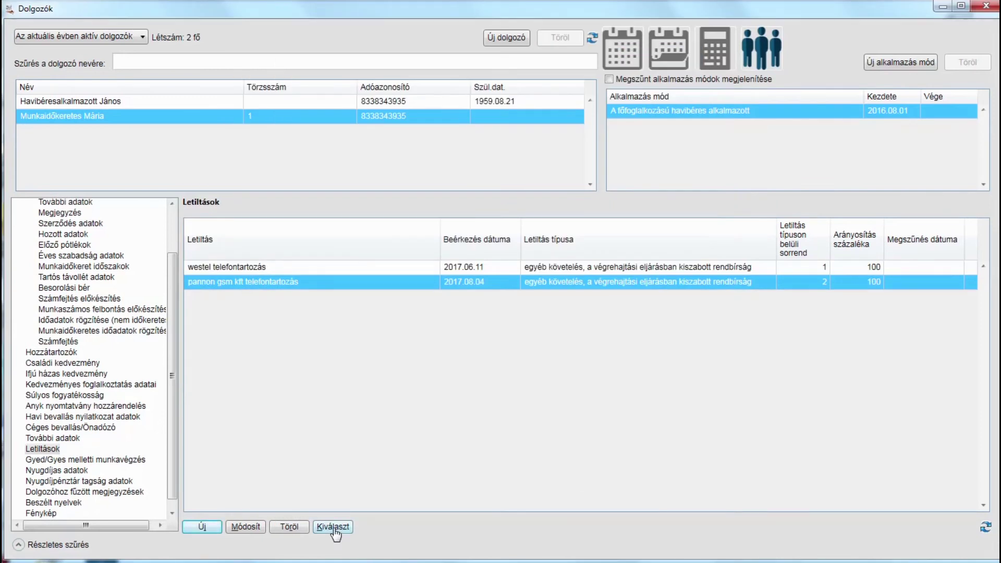
Open the Pannon GSM garnishment and step through its breakdown items, starting at költségátalány
click(334, 528)
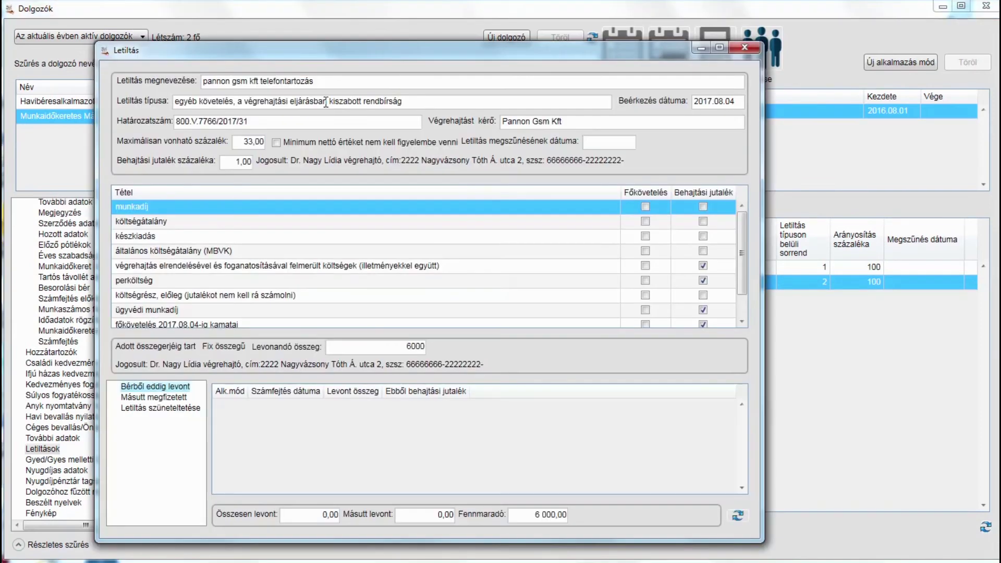
click(430, 224)
key(Up)
key(Down)
key(Down)
key(Down)
key(Down)
key(Down)
key(Down)
key(Down)
key(Down)
key(Down)
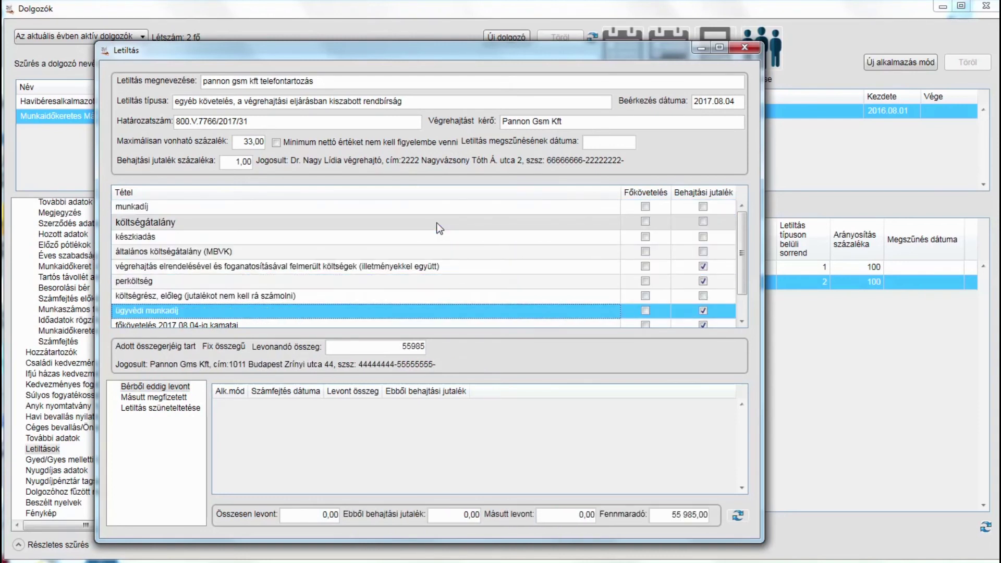
key(Up)
key(Up)
key(Up)
key(Up)
key(Up)
key(Up)
key(Up)
key(Up)
key(Up)
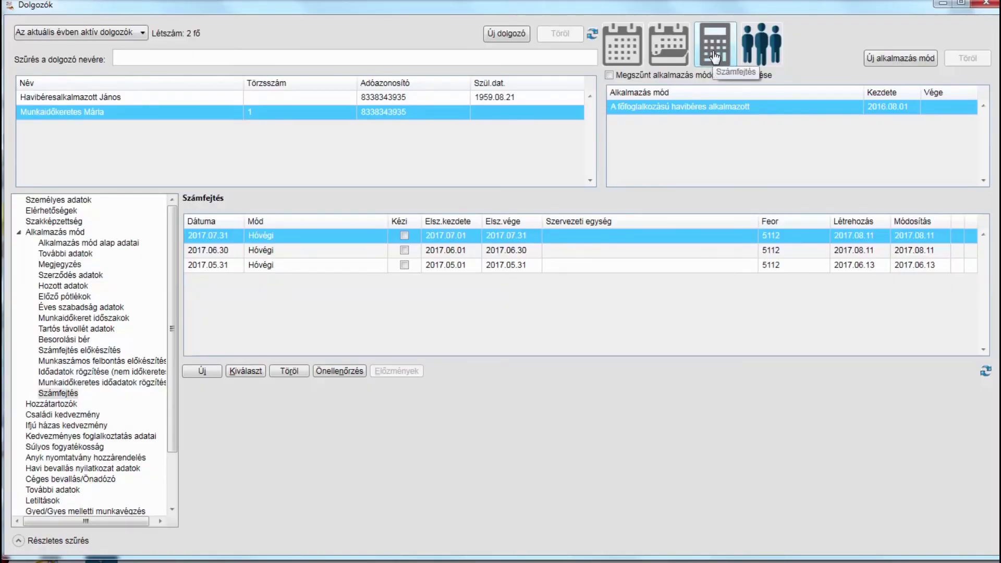
Create the 2017.08.31 monthly payroll and recalculate it
click(204, 370)
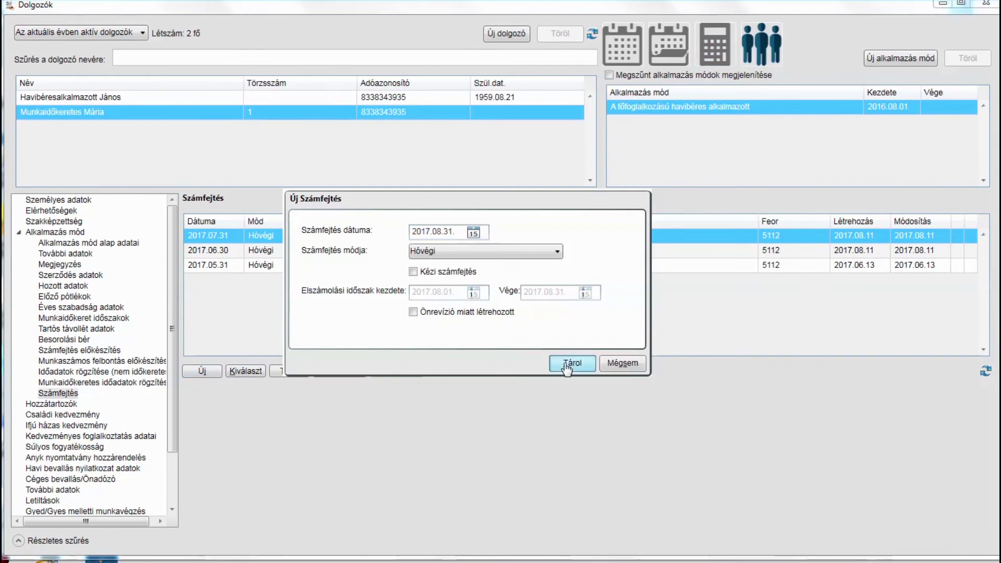
click(568, 365)
click(801, 177)
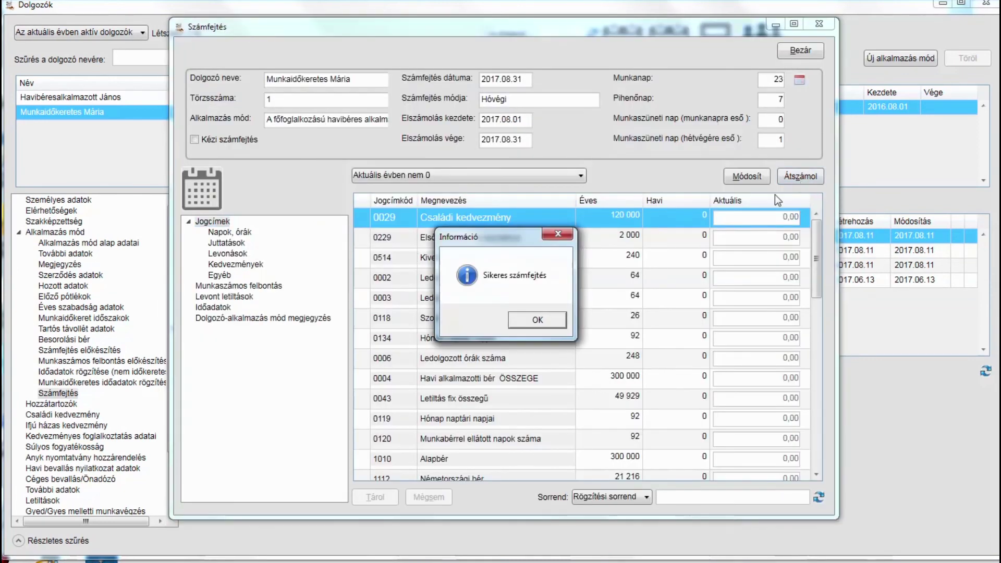
click(531, 321)
Check the 37 900 Letiltás deduction against net pay, then close and return to garnishments
scroll(630, 301, down, 10)
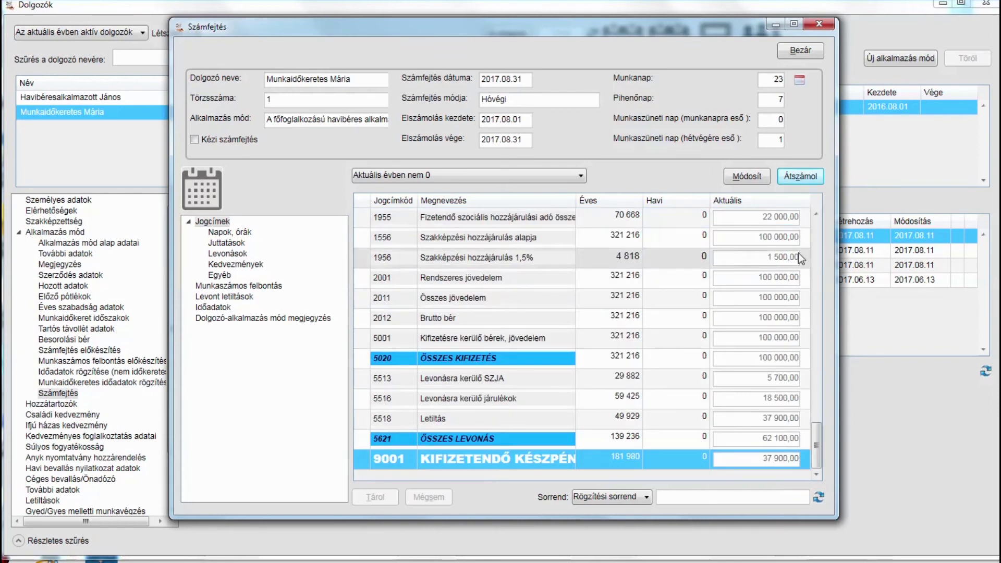
click(761, 423)
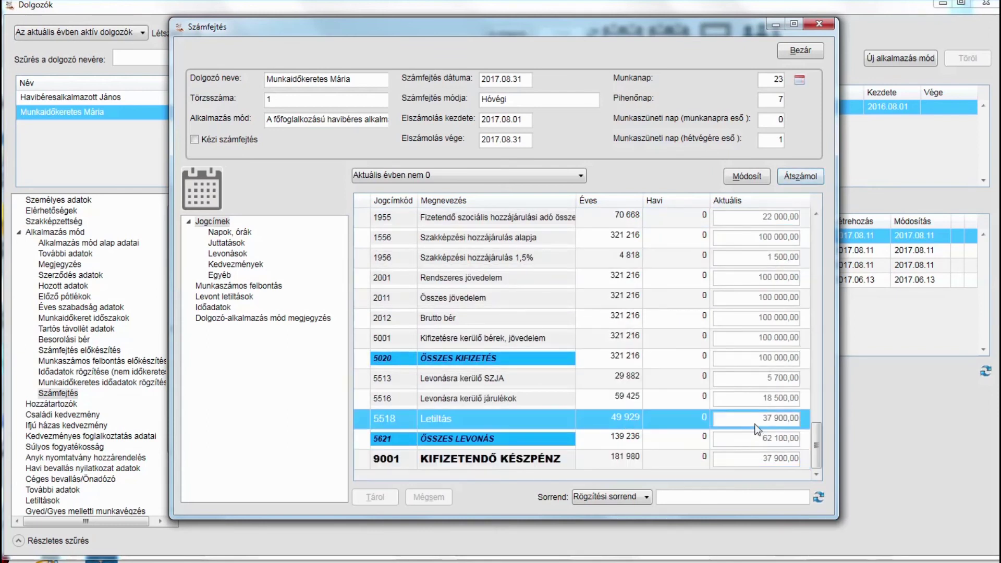
click(753, 464)
click(749, 426)
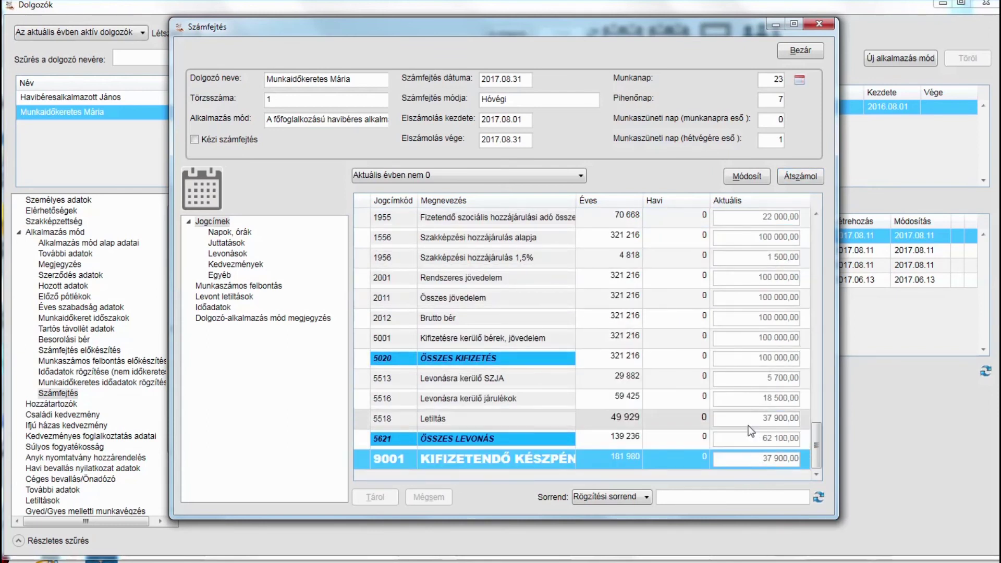
click(739, 460)
click(744, 424)
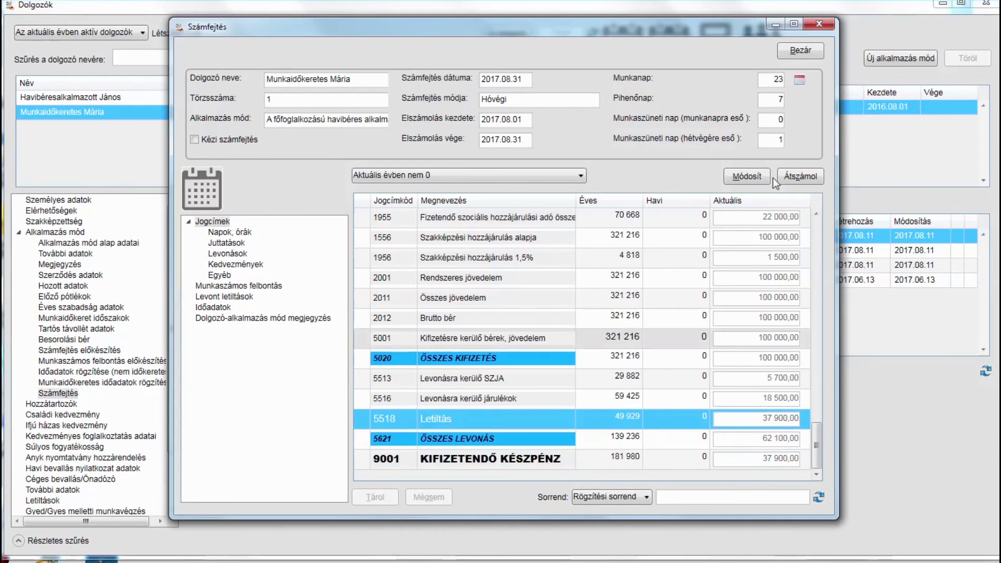
click(799, 50)
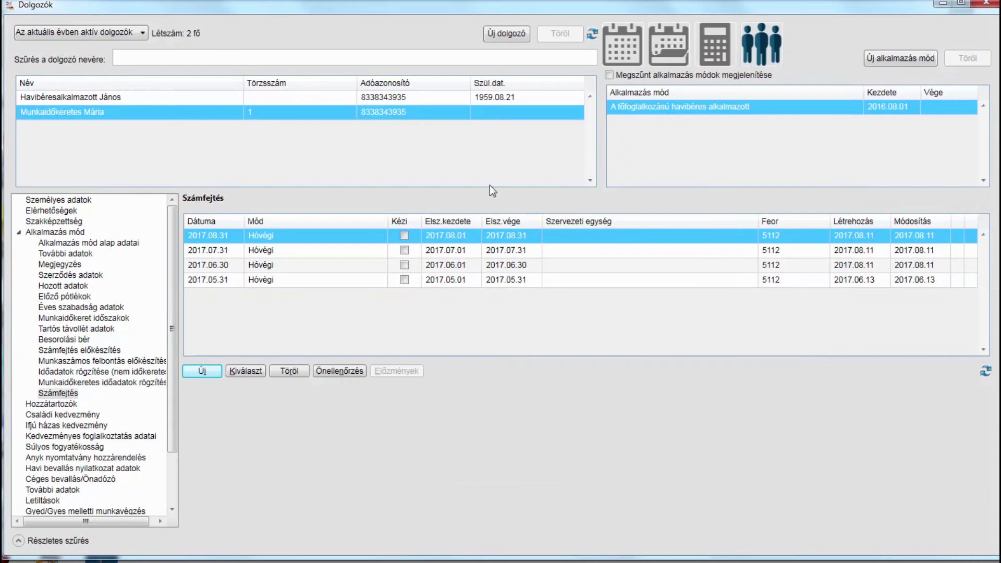
click(47, 500)
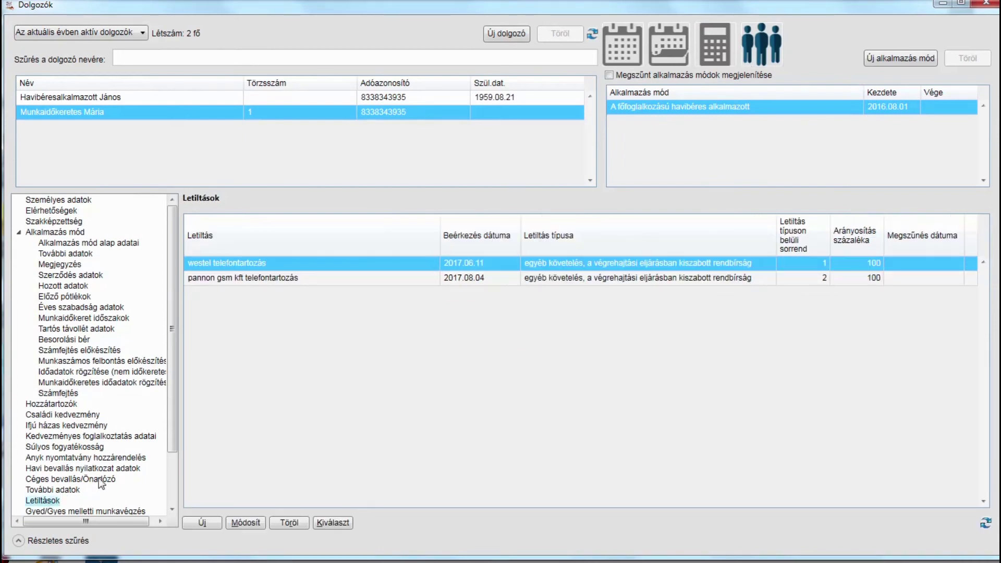
click(332, 523)
click(441, 225)
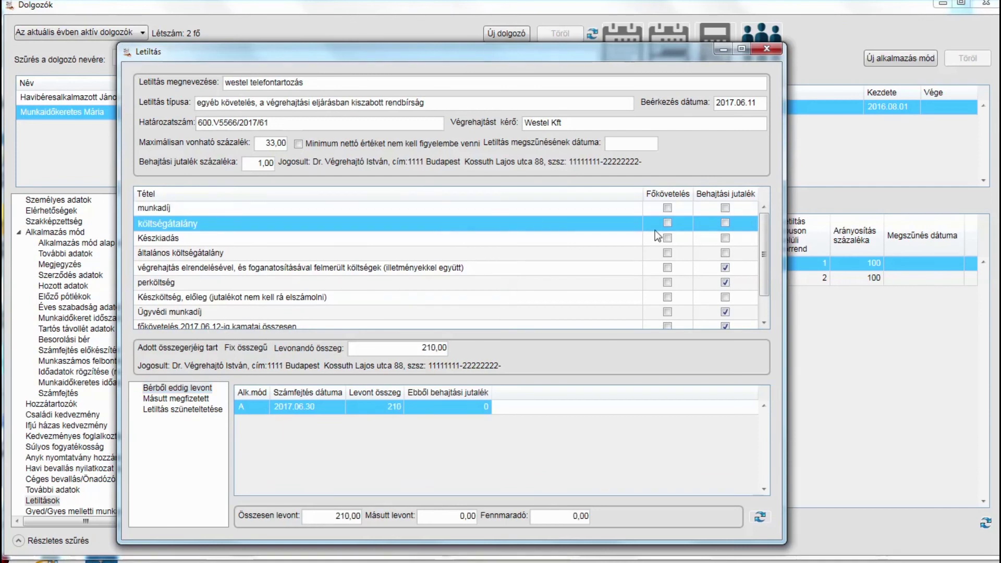
key(Down)
key(Down)
key(Down)
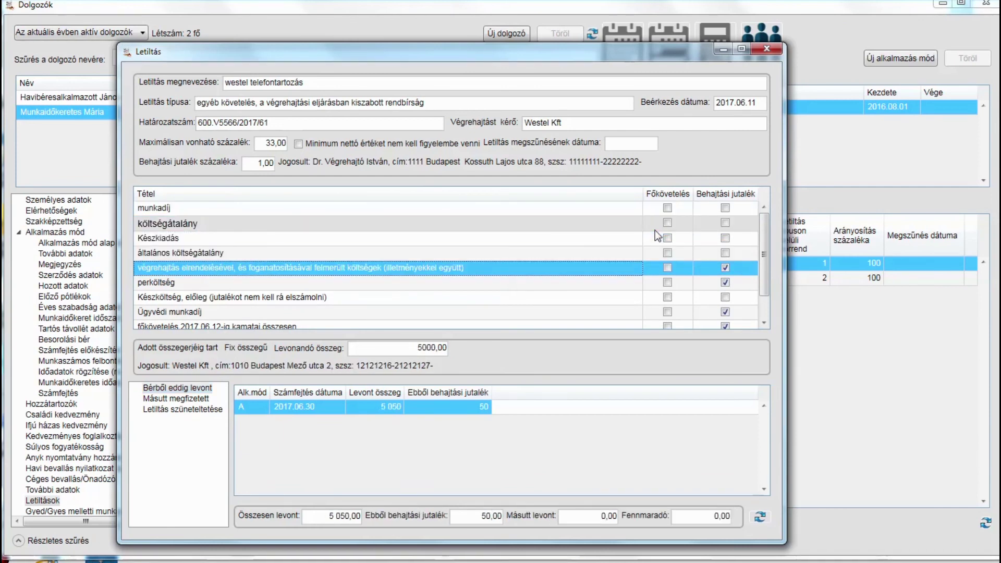
key(Down)
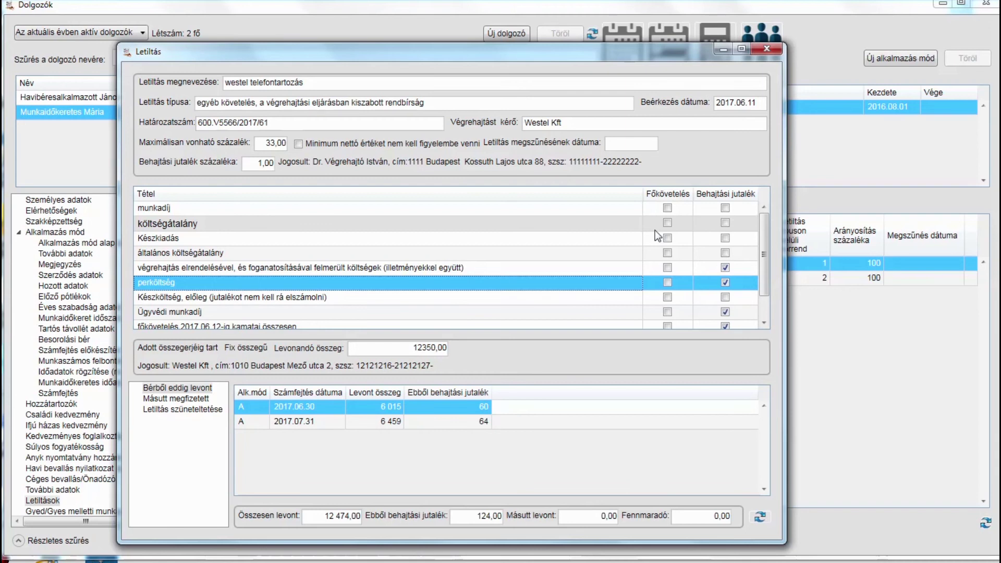
key(Down)
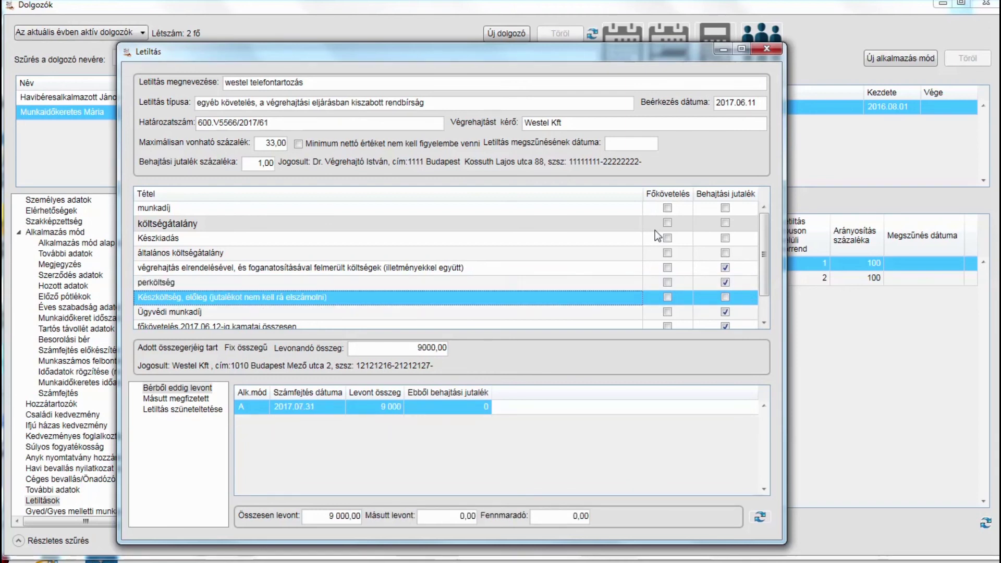
key(Down)
key(Down)
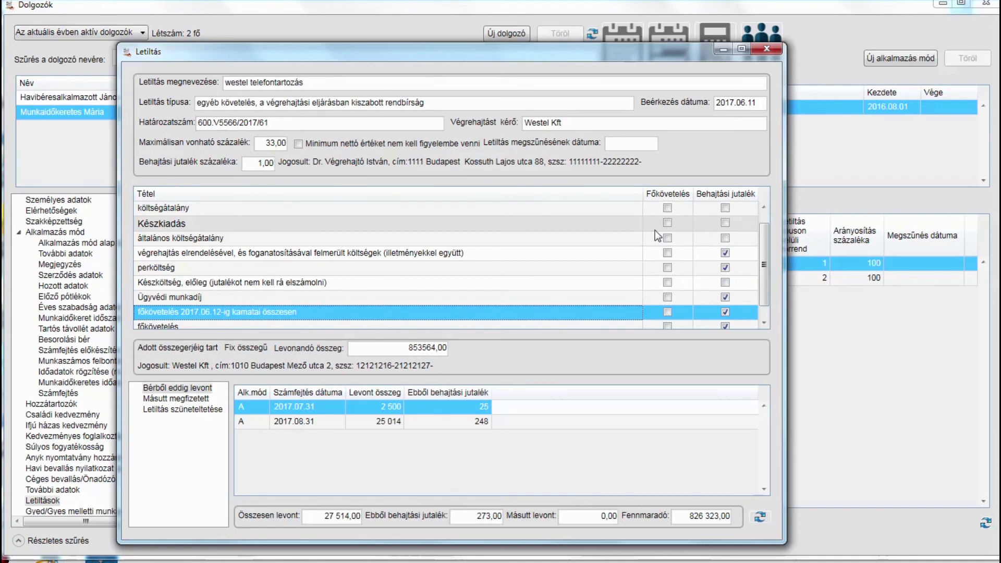
key(Down)
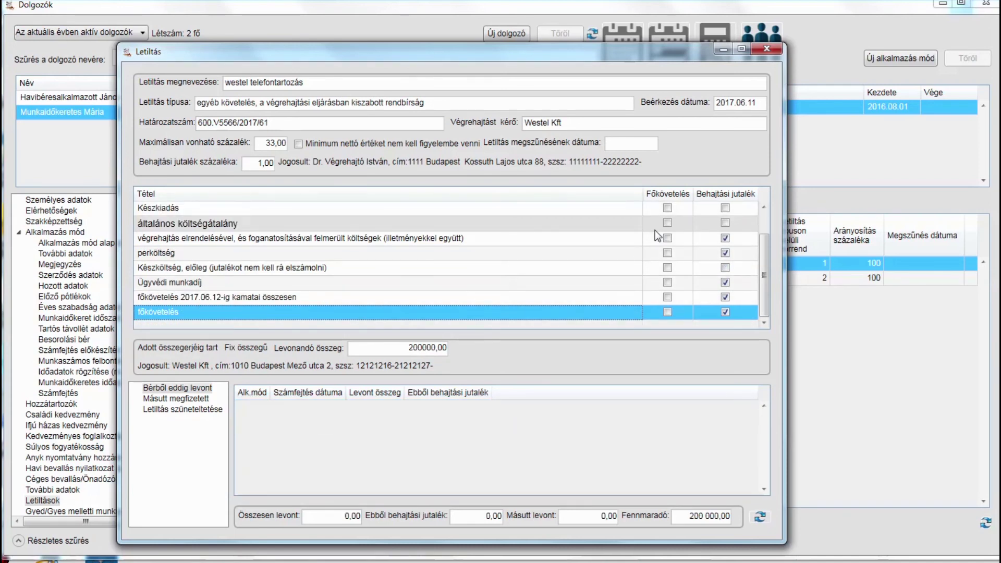
key(Up)
key(Up)
key(Up)
key(Up)
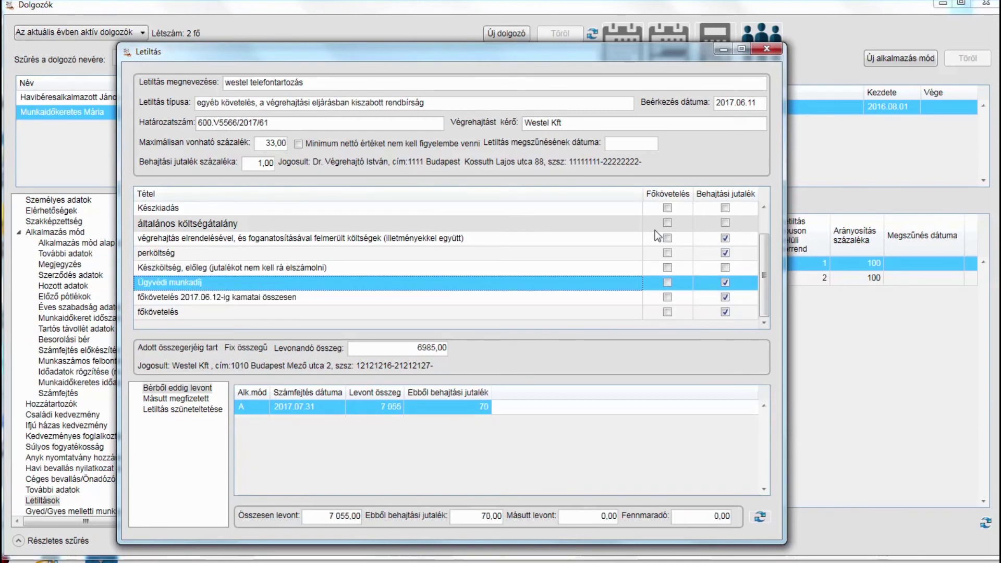
key(Up)
key(Up)
key(Up)
key(Up)
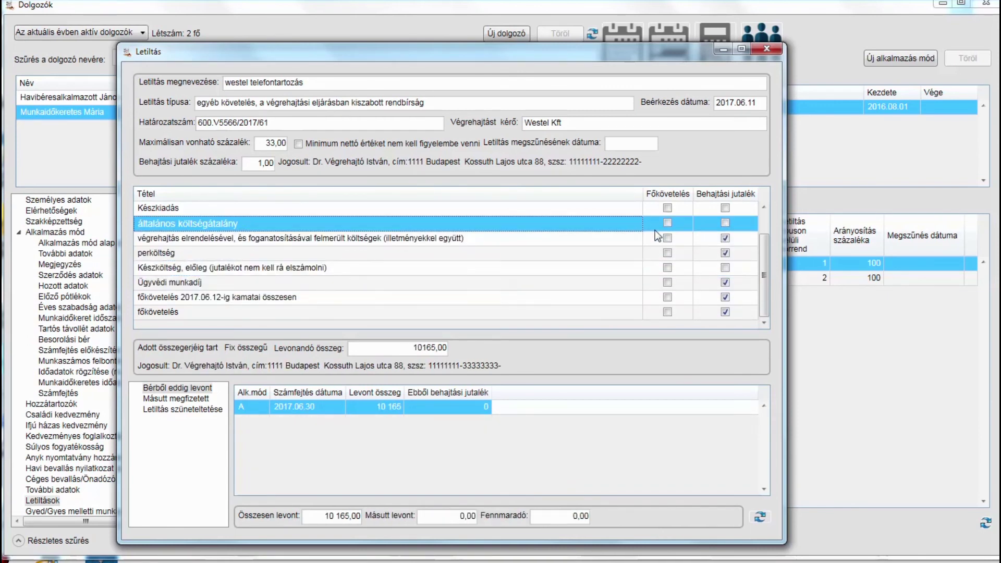
key(Up)
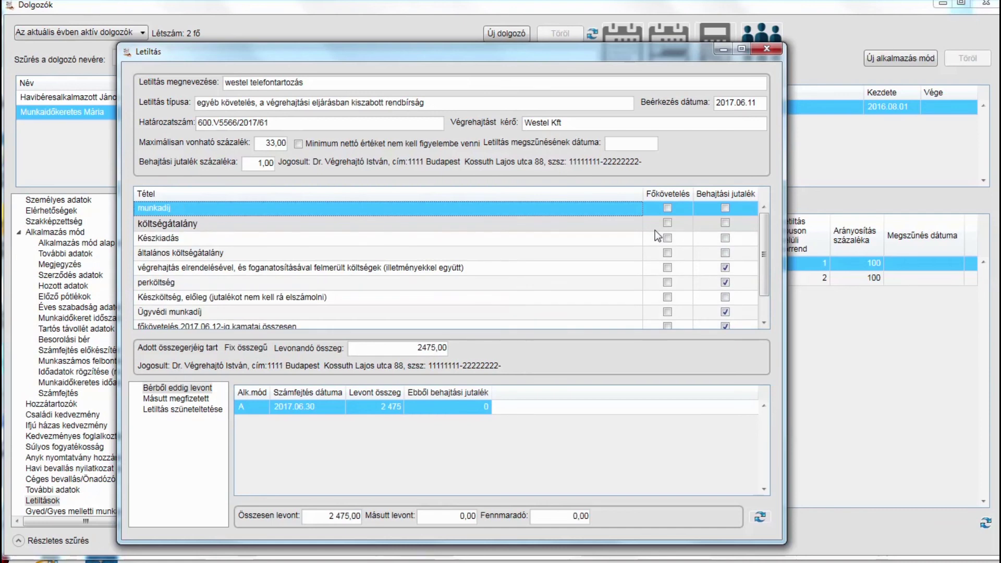
click(779, 49)
click(390, 283)
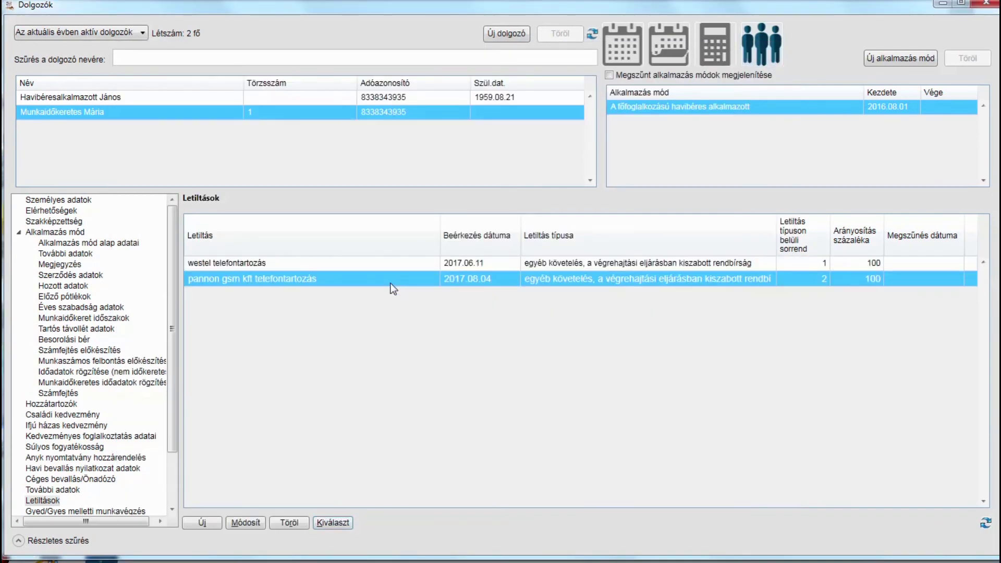
click(330, 523)
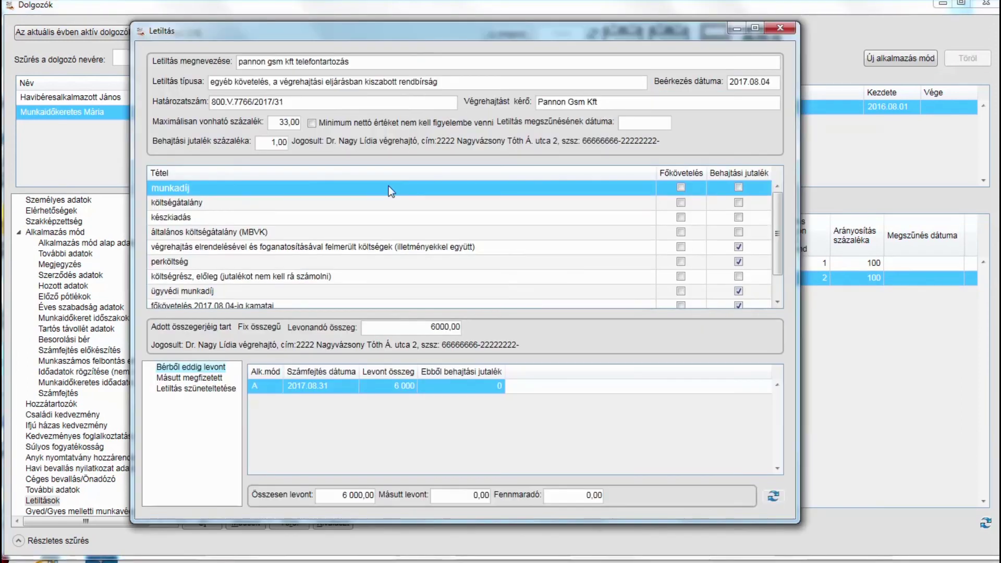
key(Down)
key(Down)
key(Down)
key(Down)
key(Down)
key(Down)
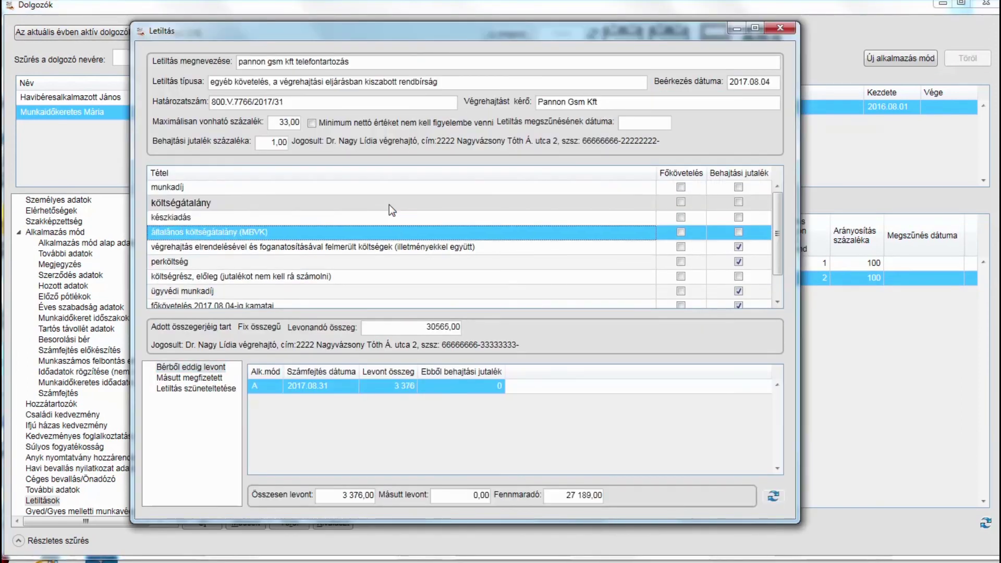
key(Down)
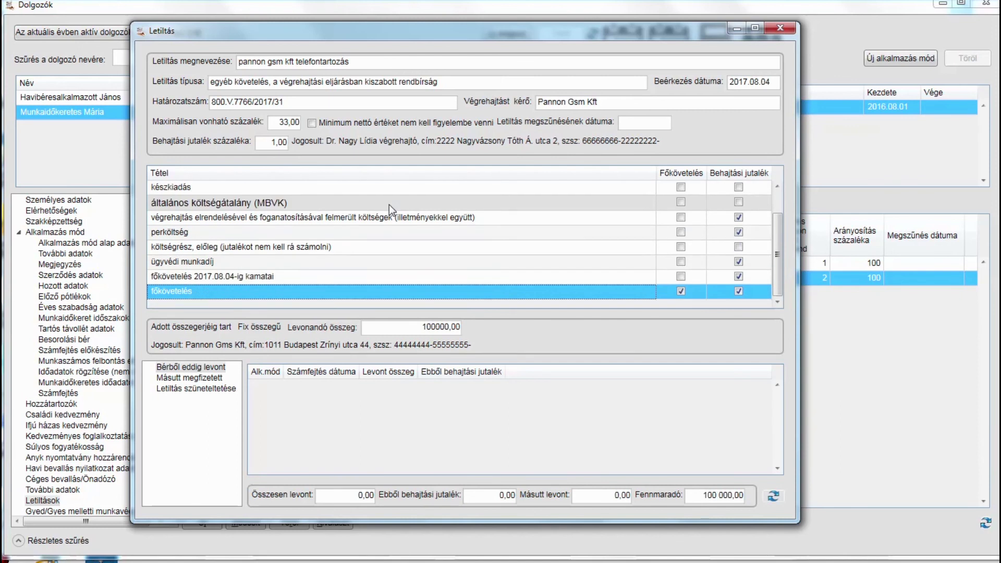
key(Up)
key(Up)
key(Up)
key(Up)
key(Up)
key(Up)
key(Up)
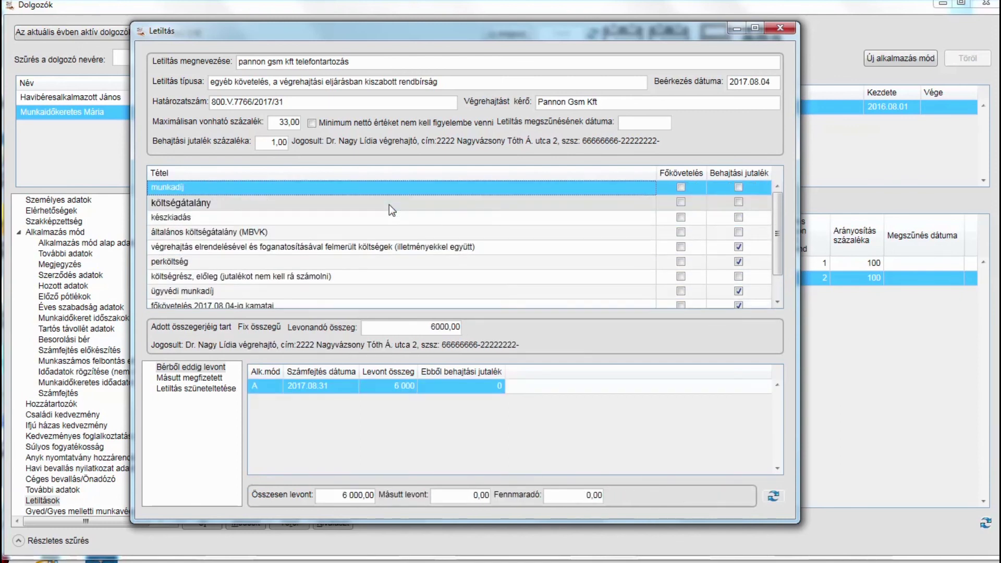
click(780, 28)
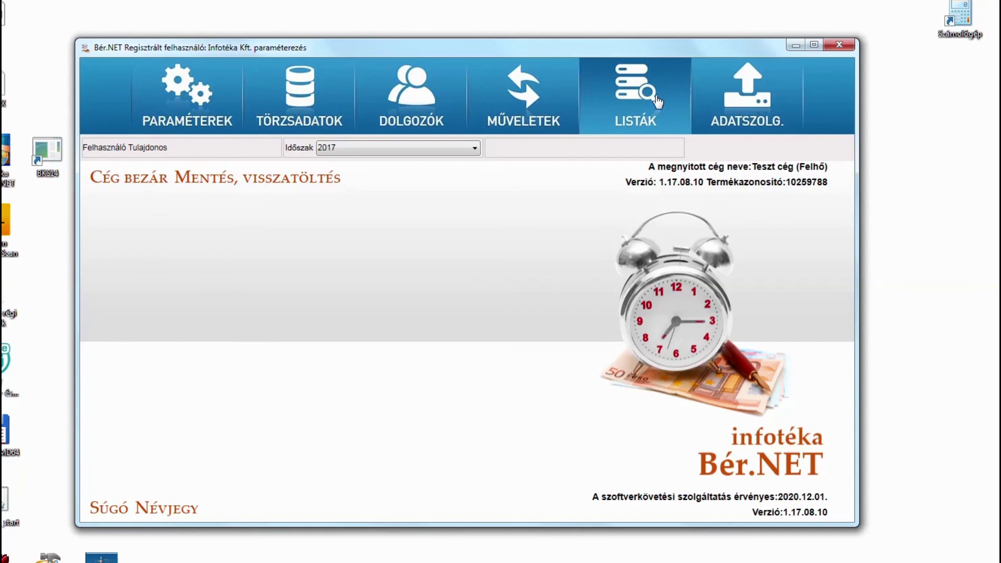
Start a Csoportos utalás with Bérek and Járulékok utalása unticked, leaving only Letiltások utalása
click(533, 102)
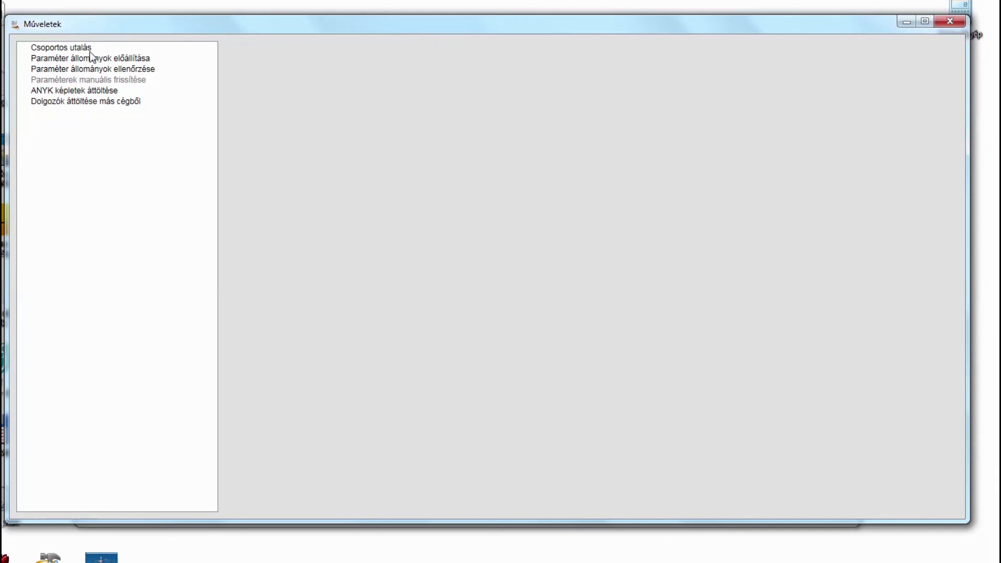
click(76, 50)
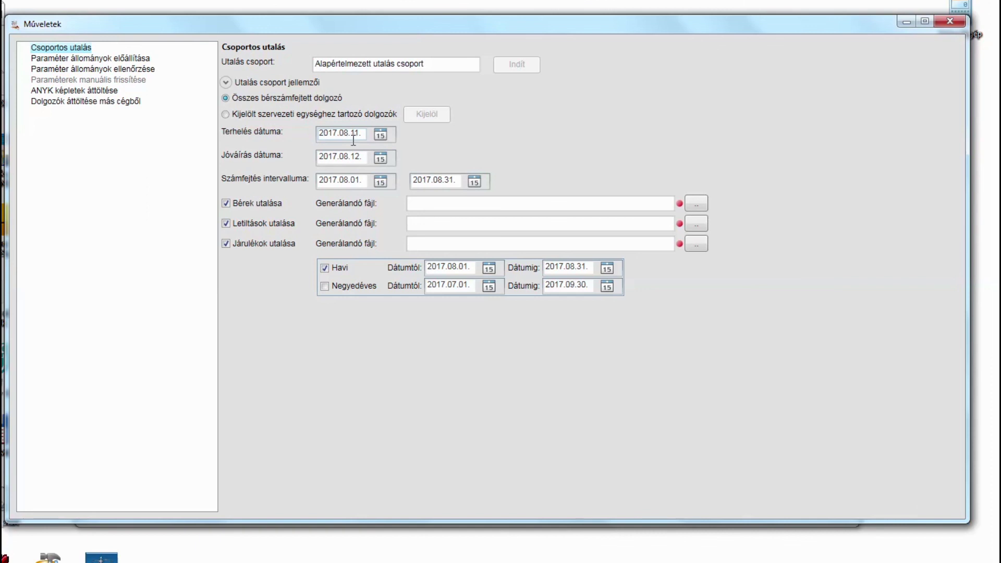
click(237, 204)
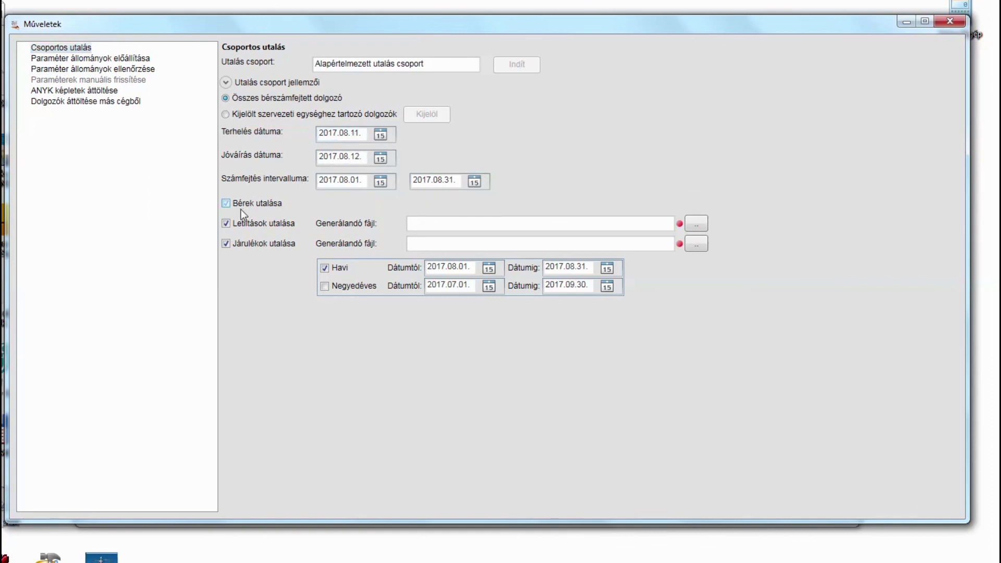
click(226, 243)
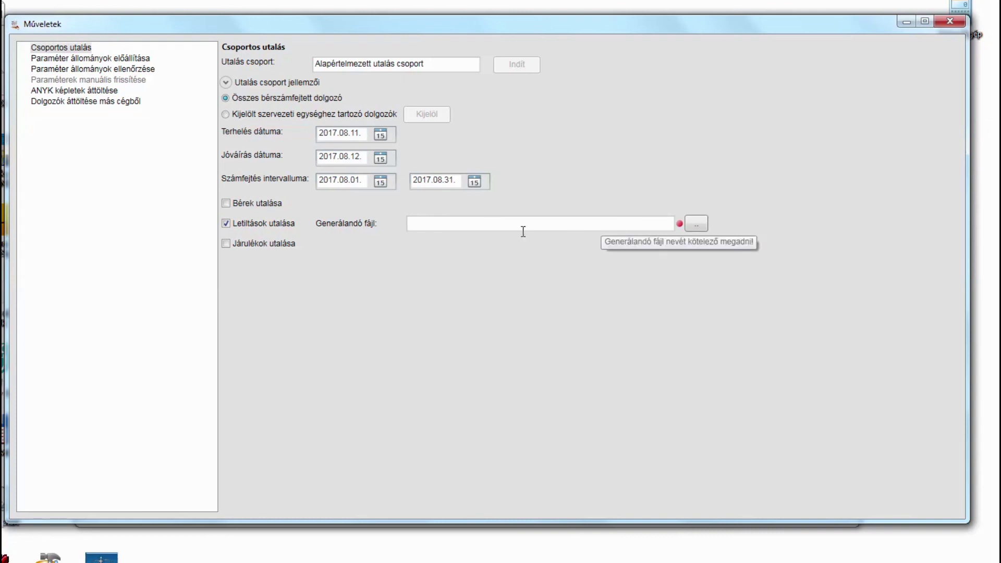
click(466, 224)
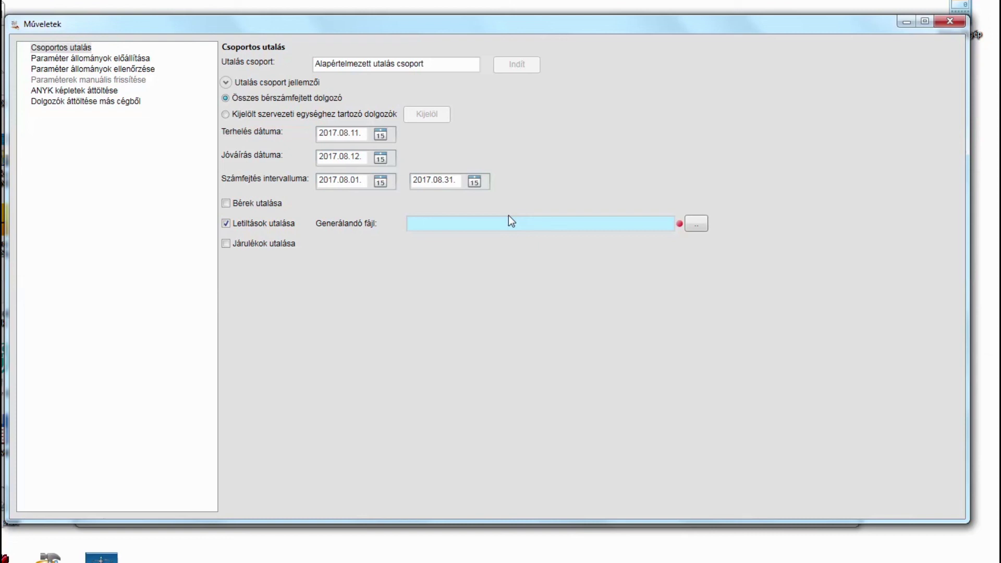
click(696, 224)
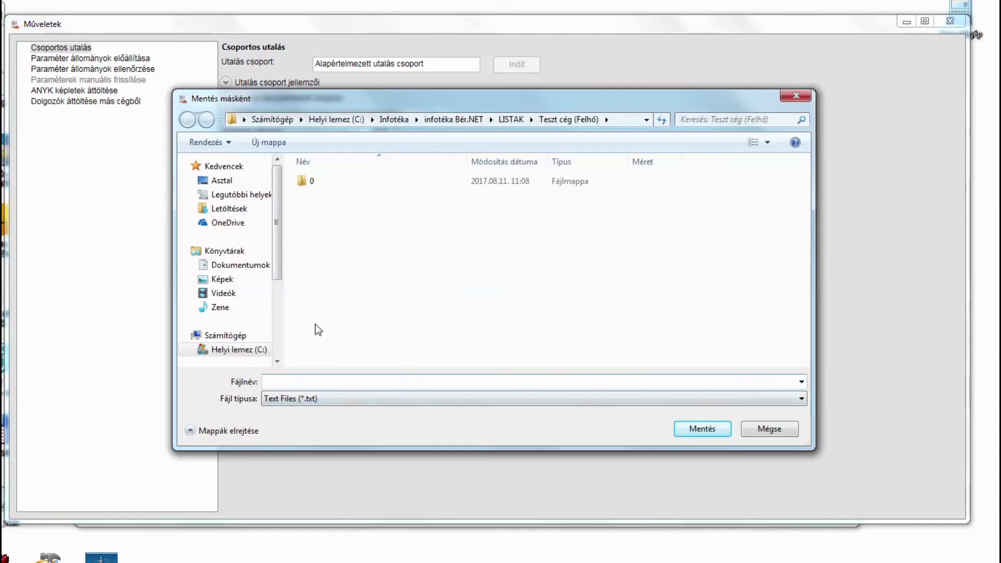
Save the transfer file as '08havi letiltás', run it, and view the Utalandó letiltások PDF totalling 37 900
text(08havi letiltás)
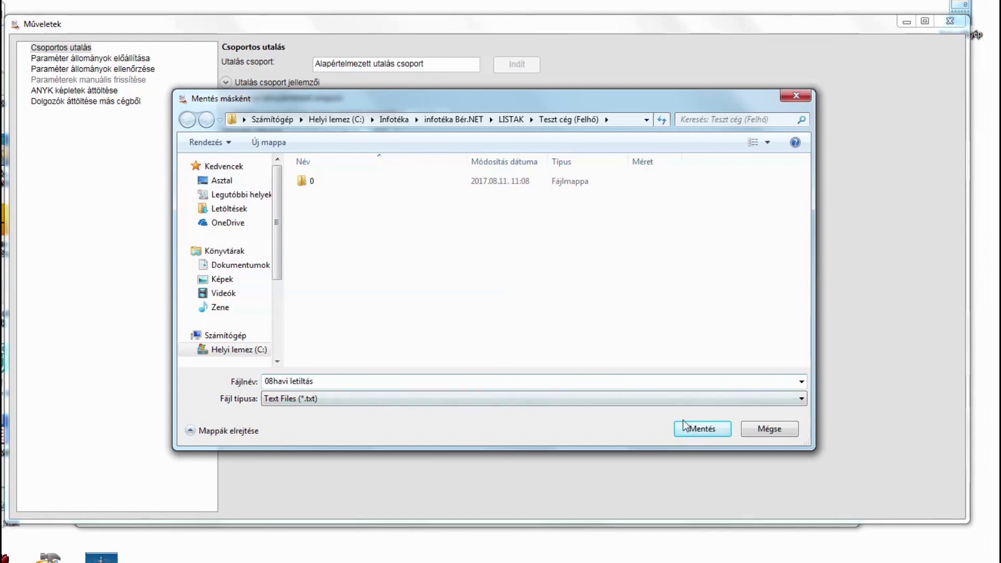
click(687, 427)
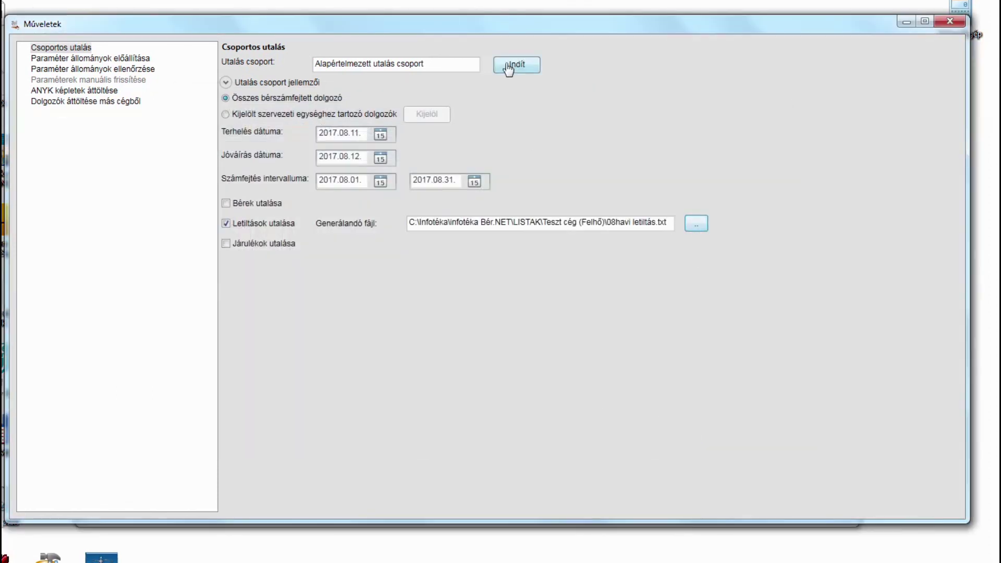
click(509, 68)
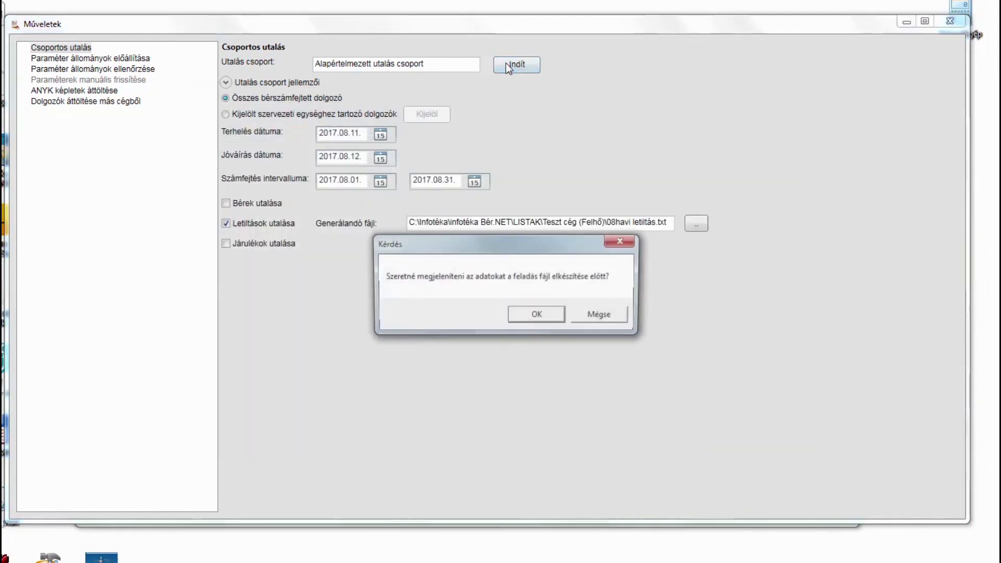
click(539, 315)
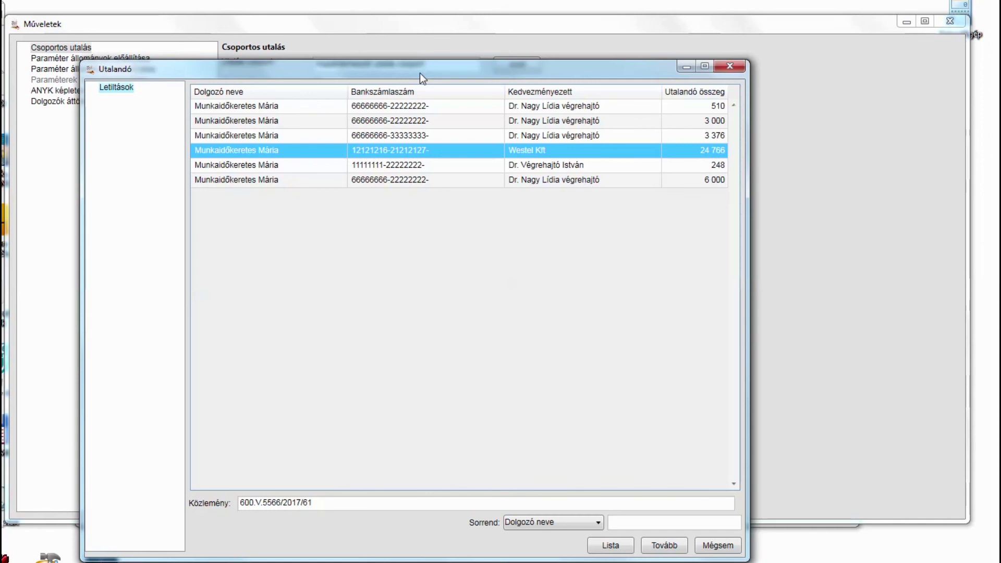
click(610, 545)
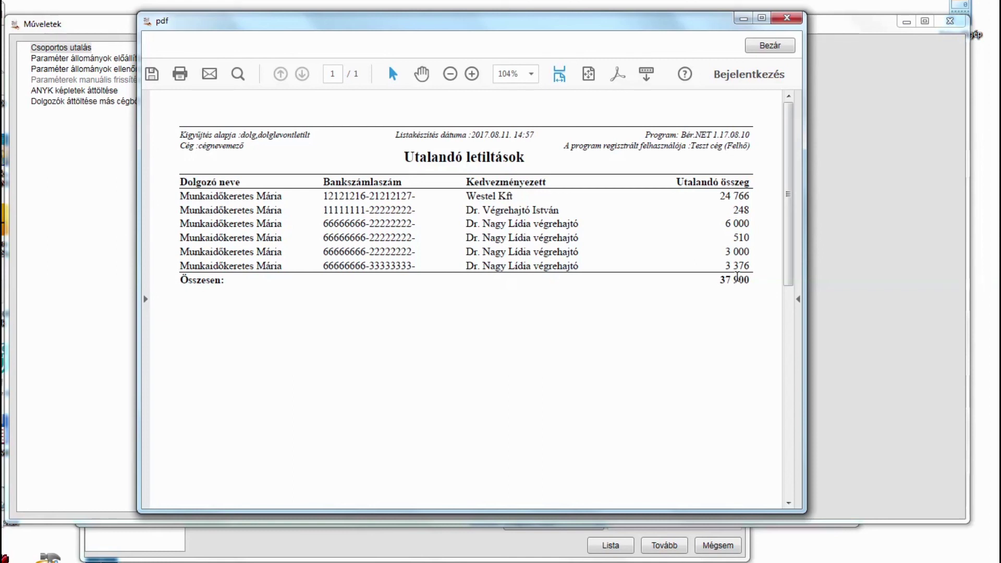
click(768, 46)
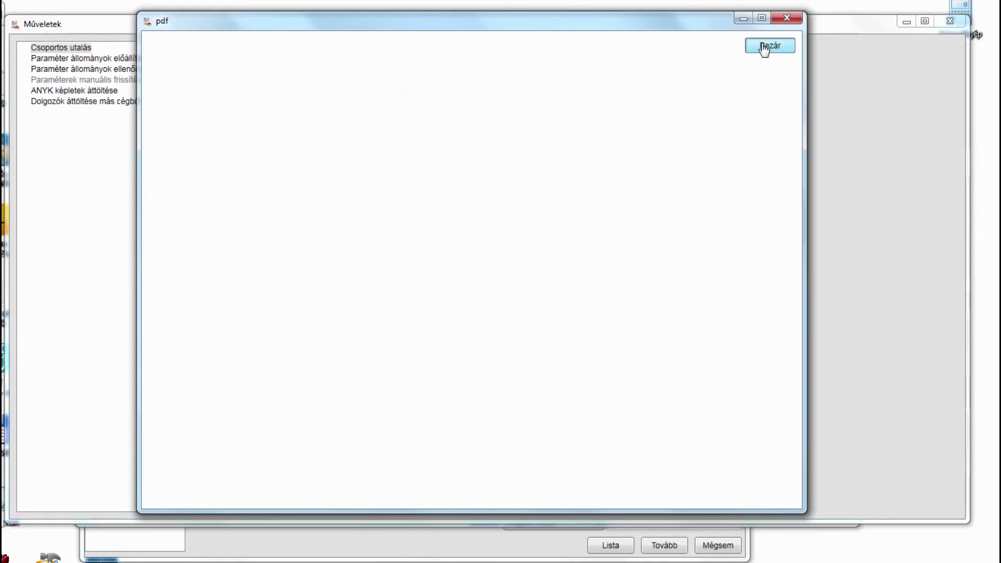